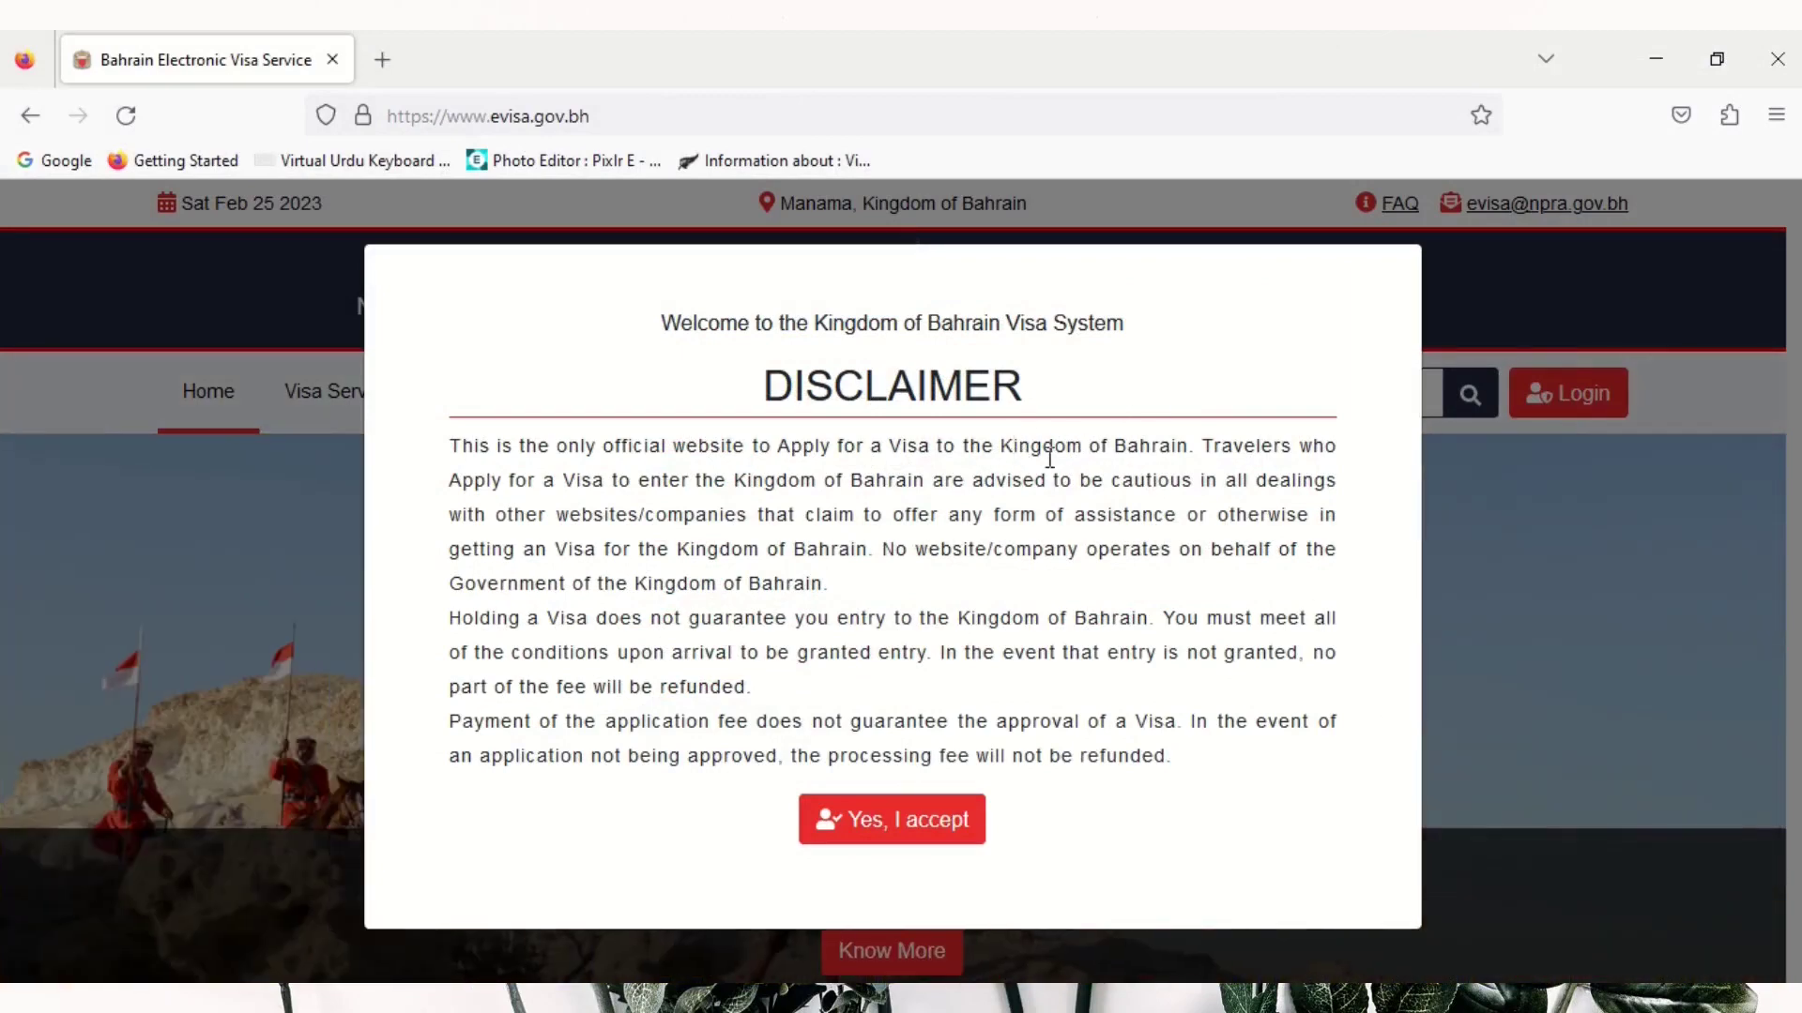
- Accept the website disclaimer and open the Apply & Eligibility service from the Bahrain Visa Services
{"action": "left_click", "coordinate": [919, 833]}
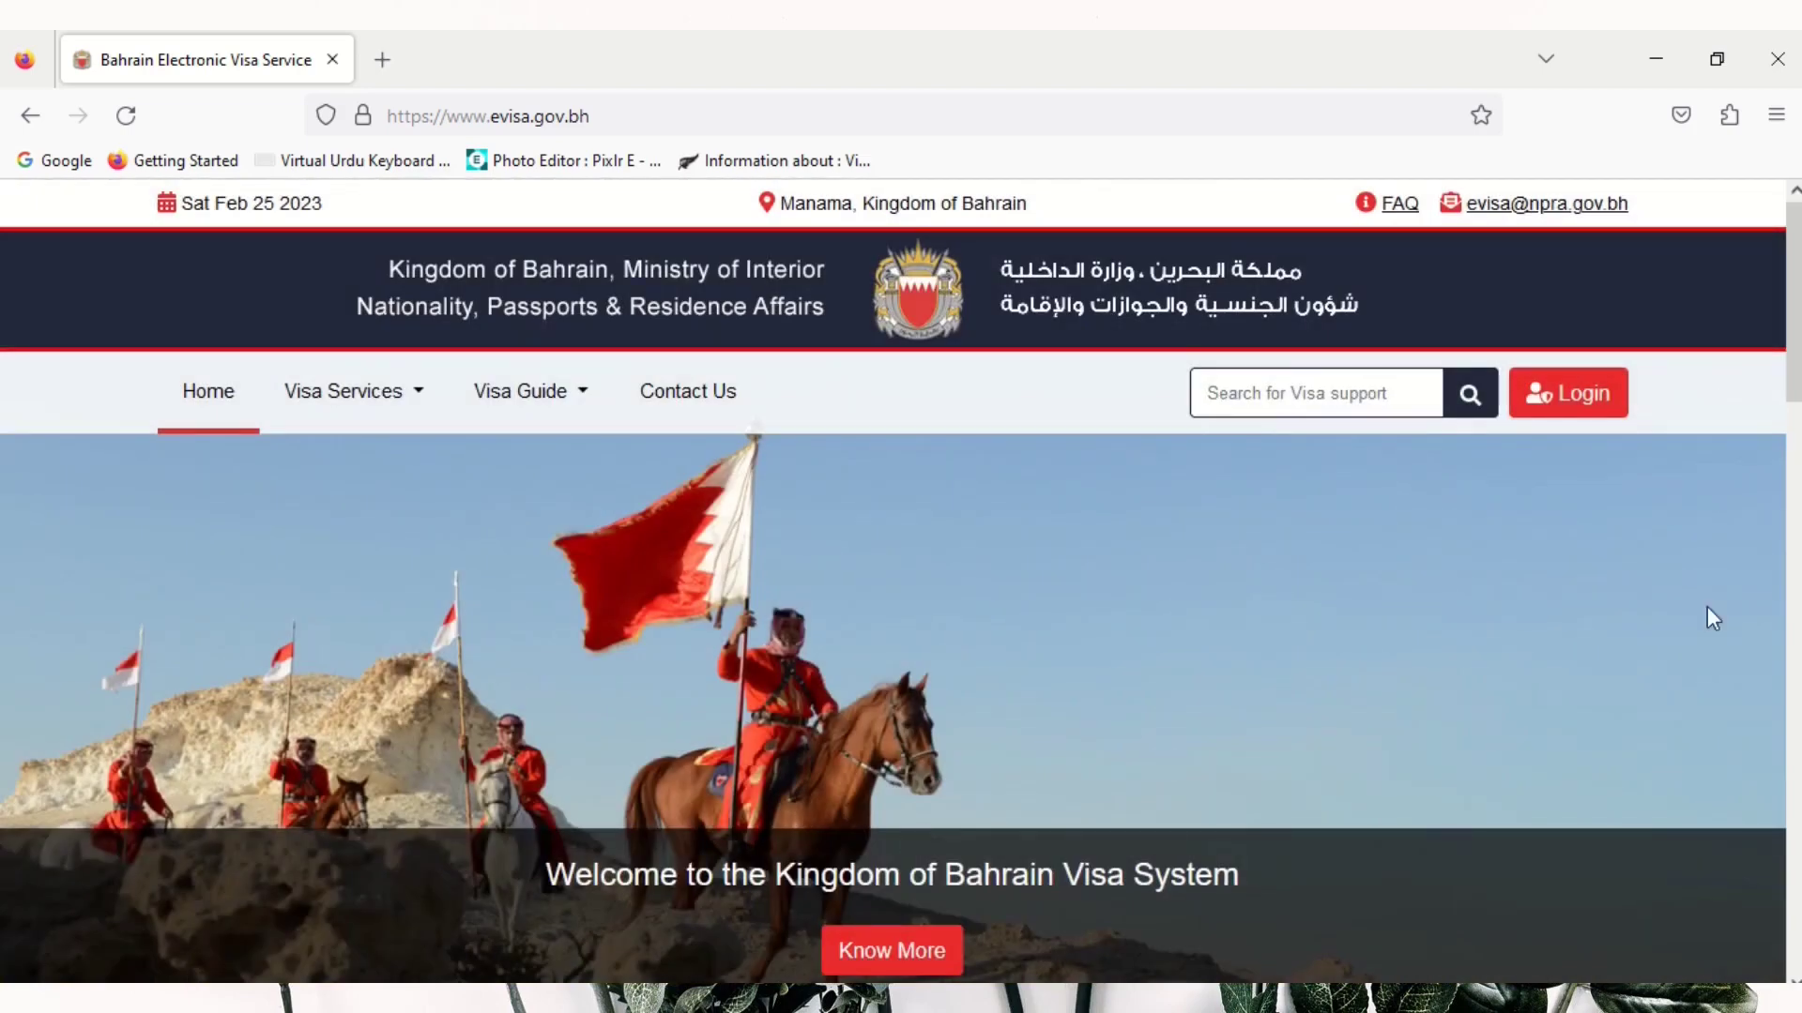
{"action": "scroll", "coordinate": [1794, 403], "scroll_direction": "down", "scroll_amount": 1}
{"action": "scroll", "coordinate": [1794, 404], "scroll_direction": "down", "scroll_amount": 10}
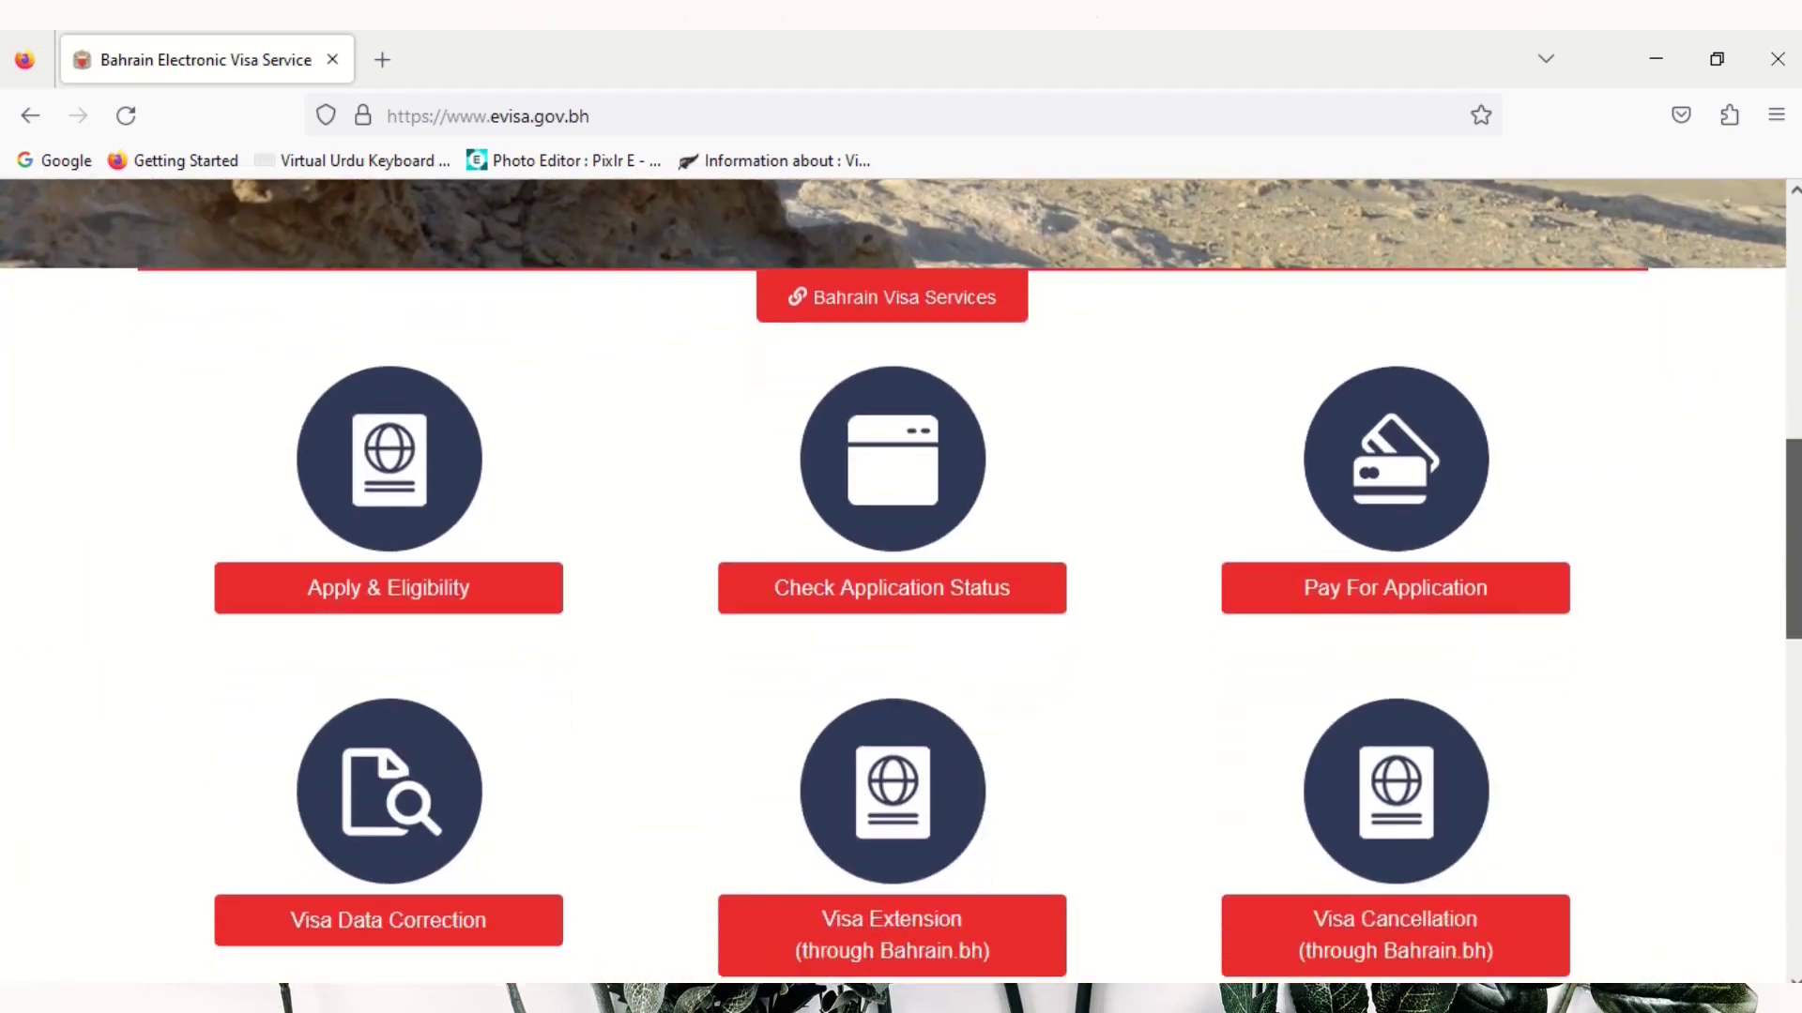
{"action": "left_click_drag", "start_coordinate": [1794, 563], "coordinate": [1794, 575]}
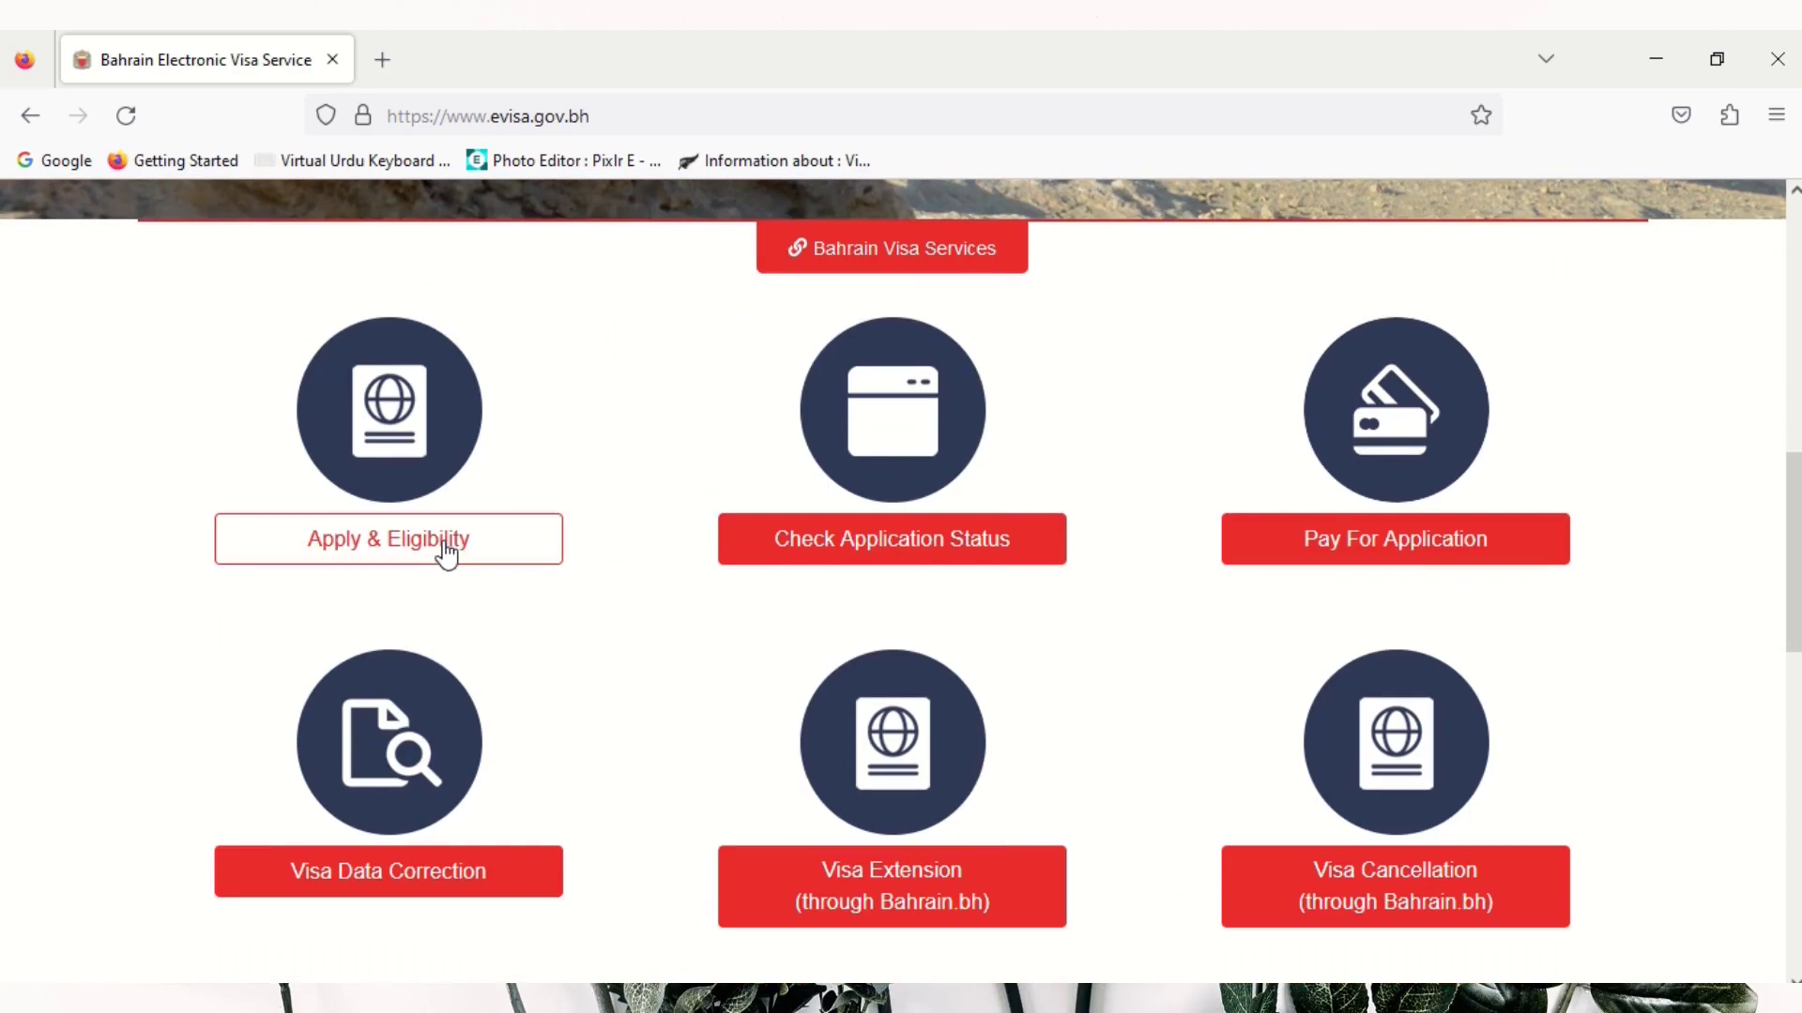
{"action": "left_click", "coordinate": [447, 553]}
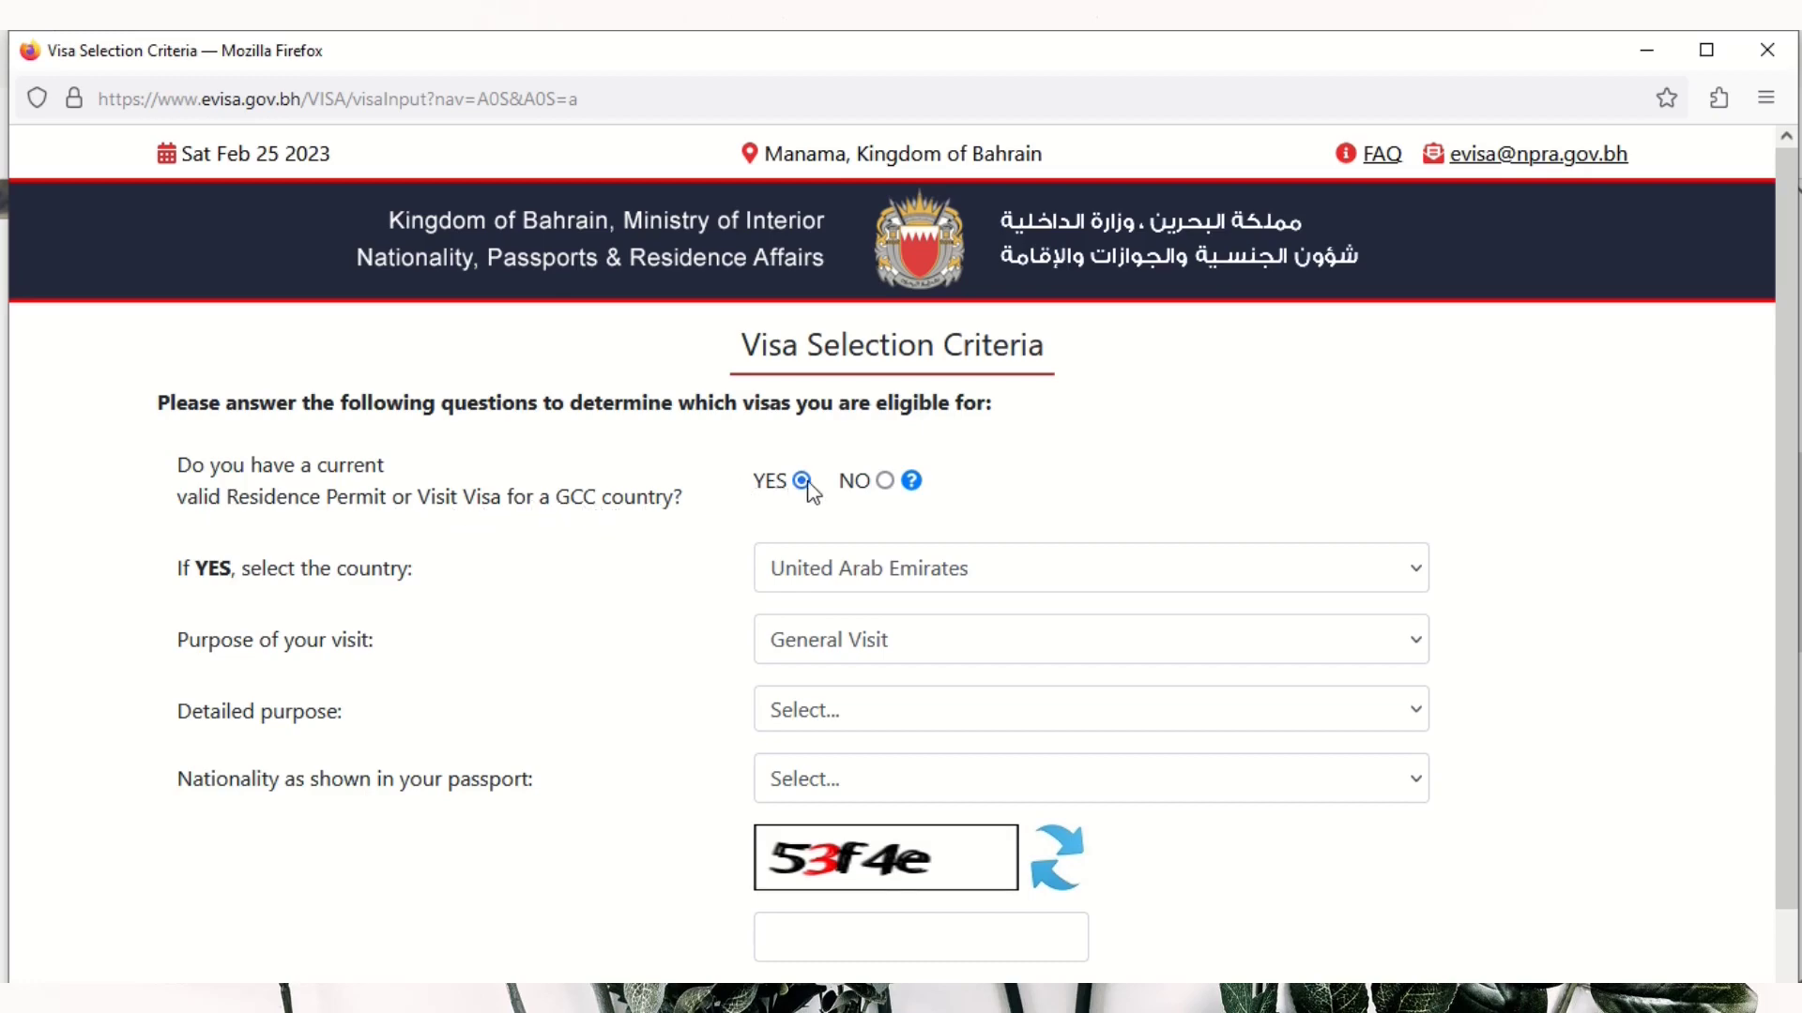
- Submit the eligibility criteria for United Arab Emirates, General Visit, Tourism and nationality India, completing the captcha
{"action": "left_click", "coordinate": [880, 566]}
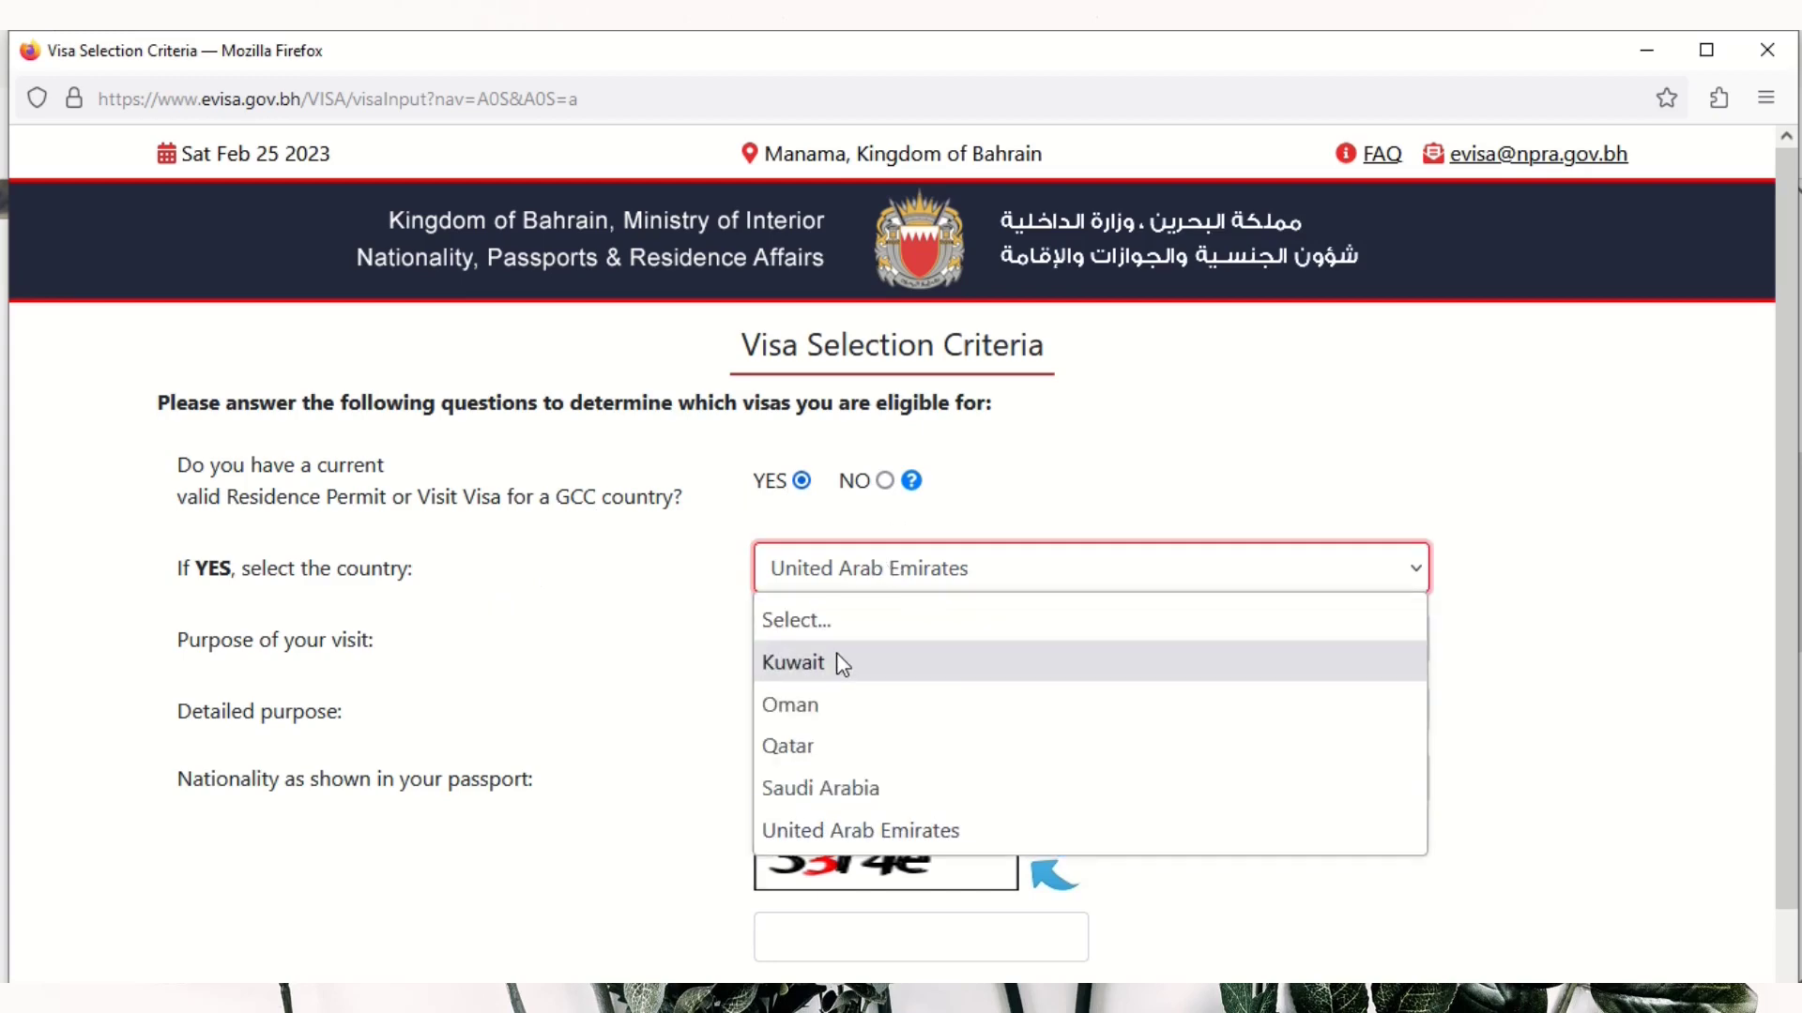
{"action": "left_click", "coordinate": [603, 663]}
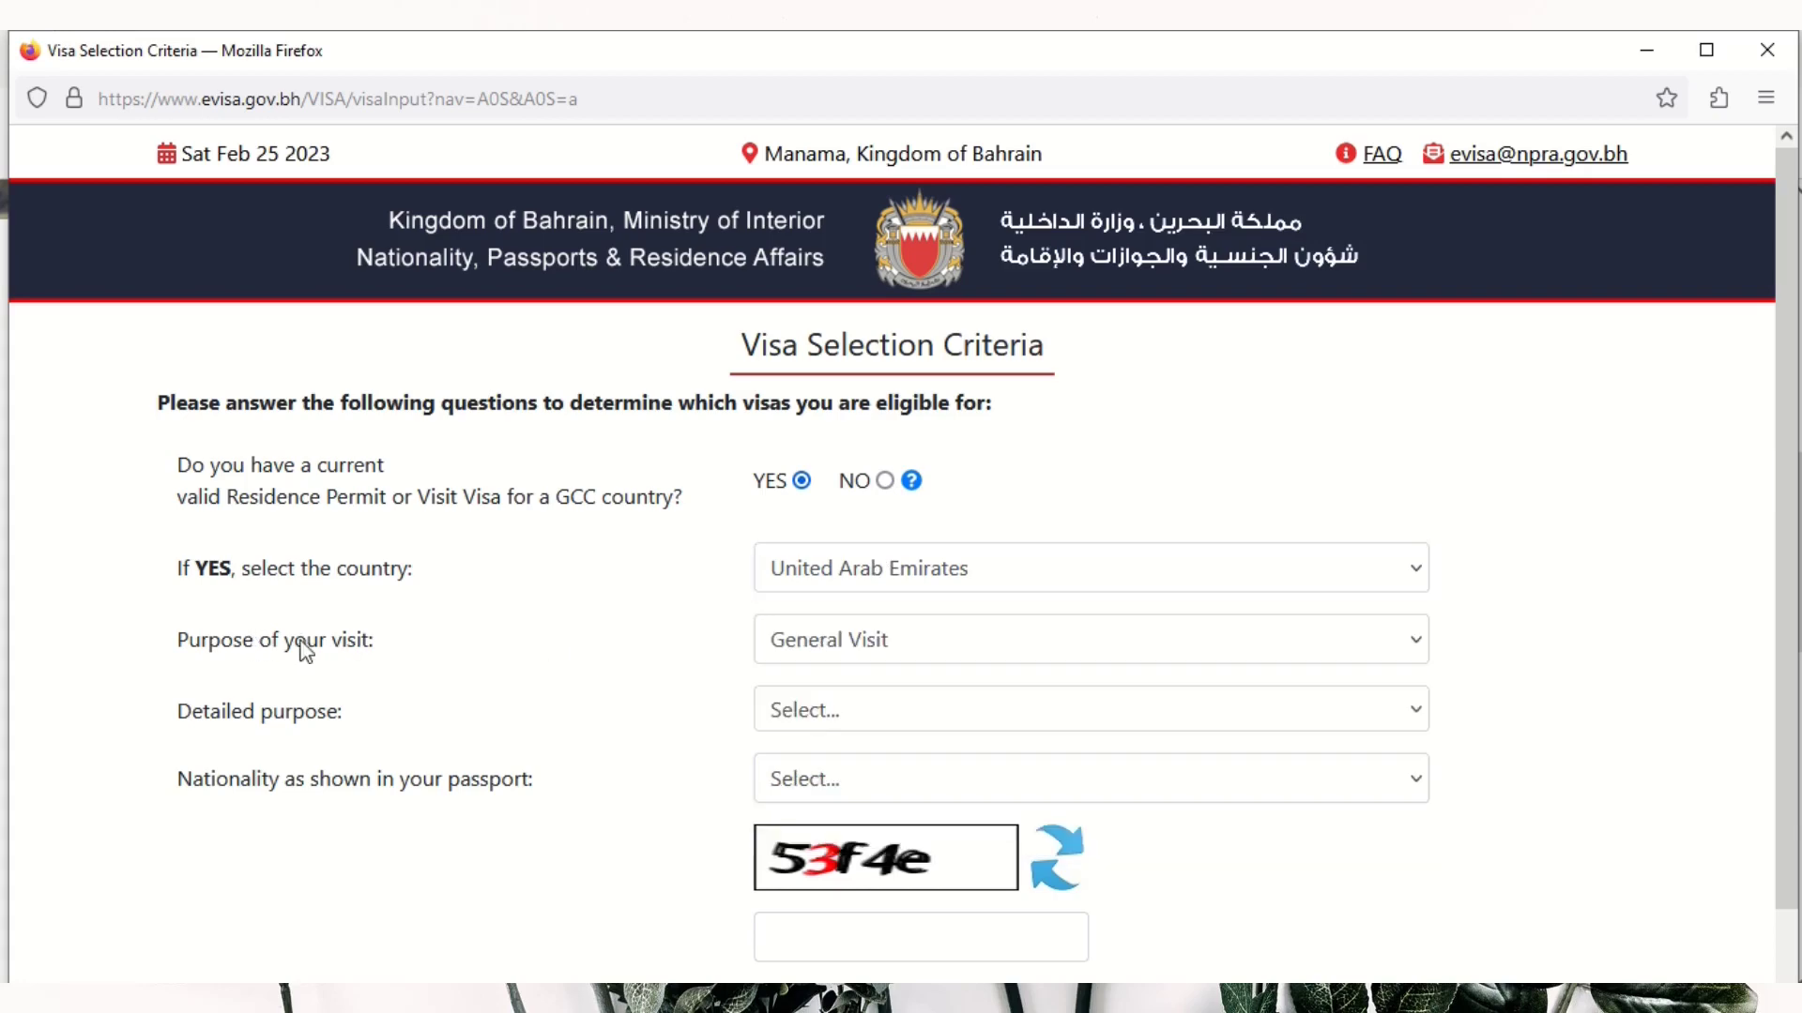
{"action": "left_click", "coordinate": [868, 647]}
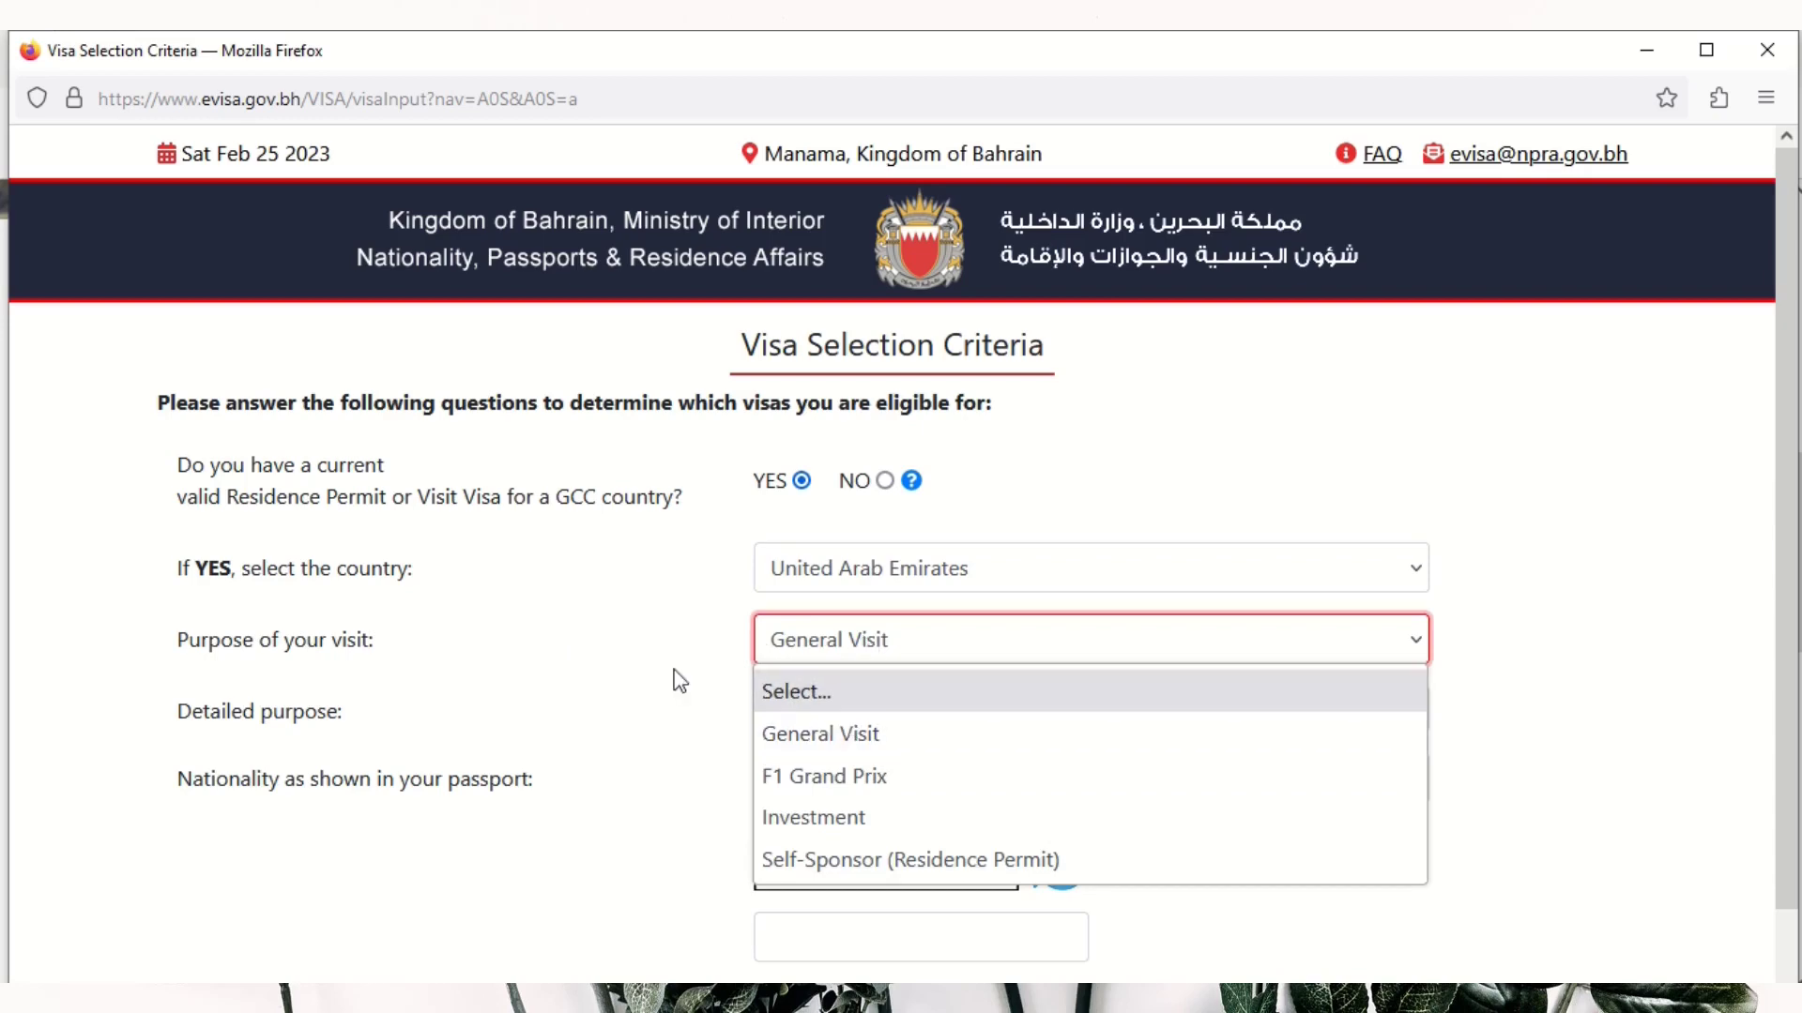
{"action": "left_click", "coordinate": [627, 675]}
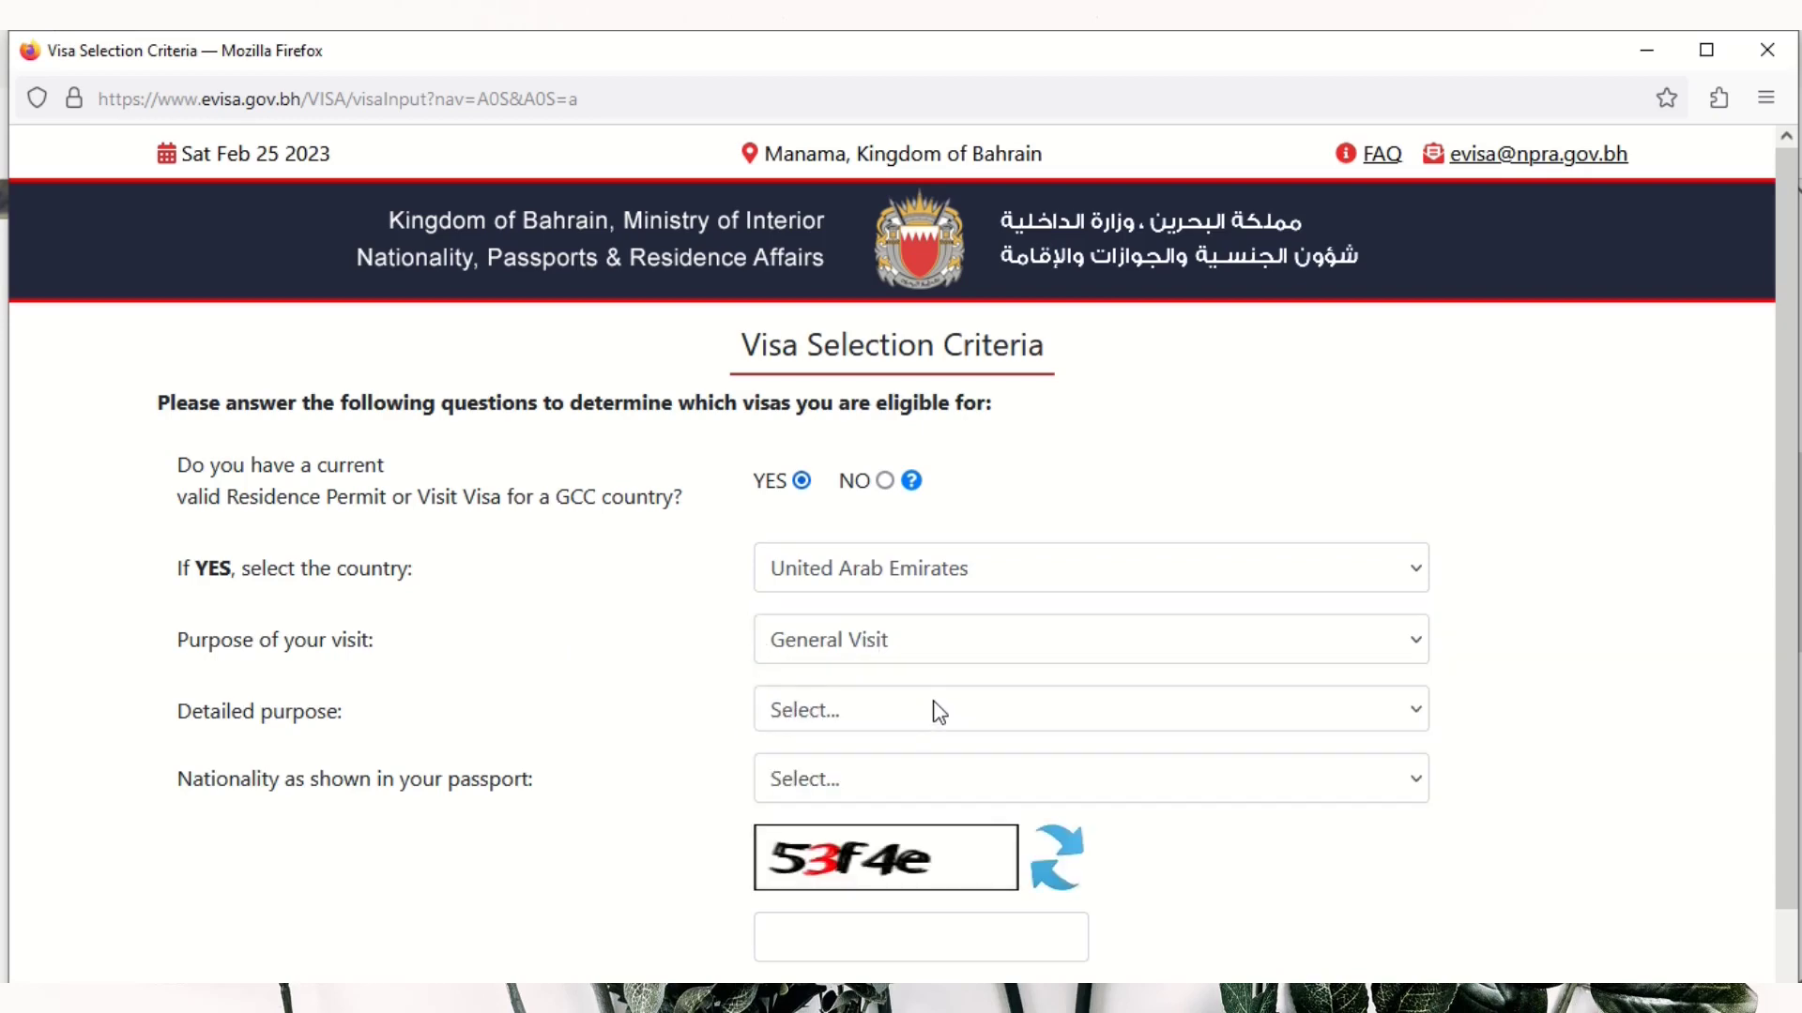
{"action": "left_click", "coordinate": [890, 715]}
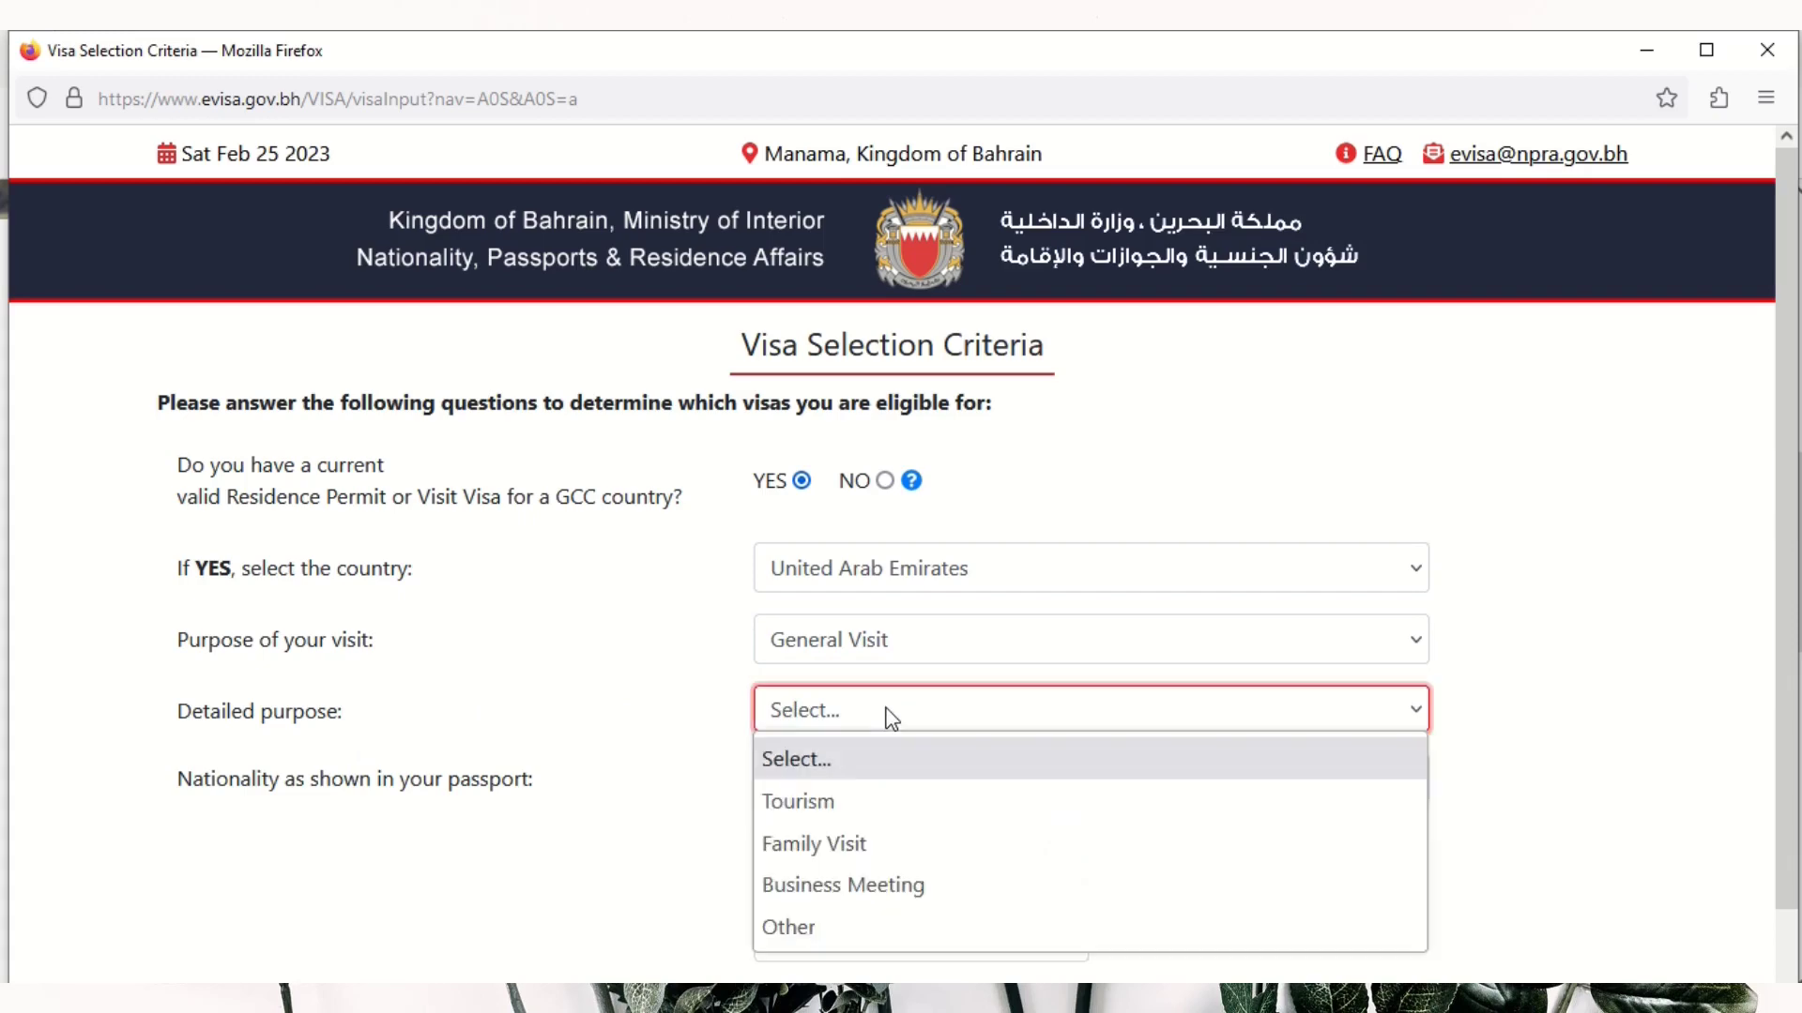
{"action": "left_click", "coordinate": [814, 803]}
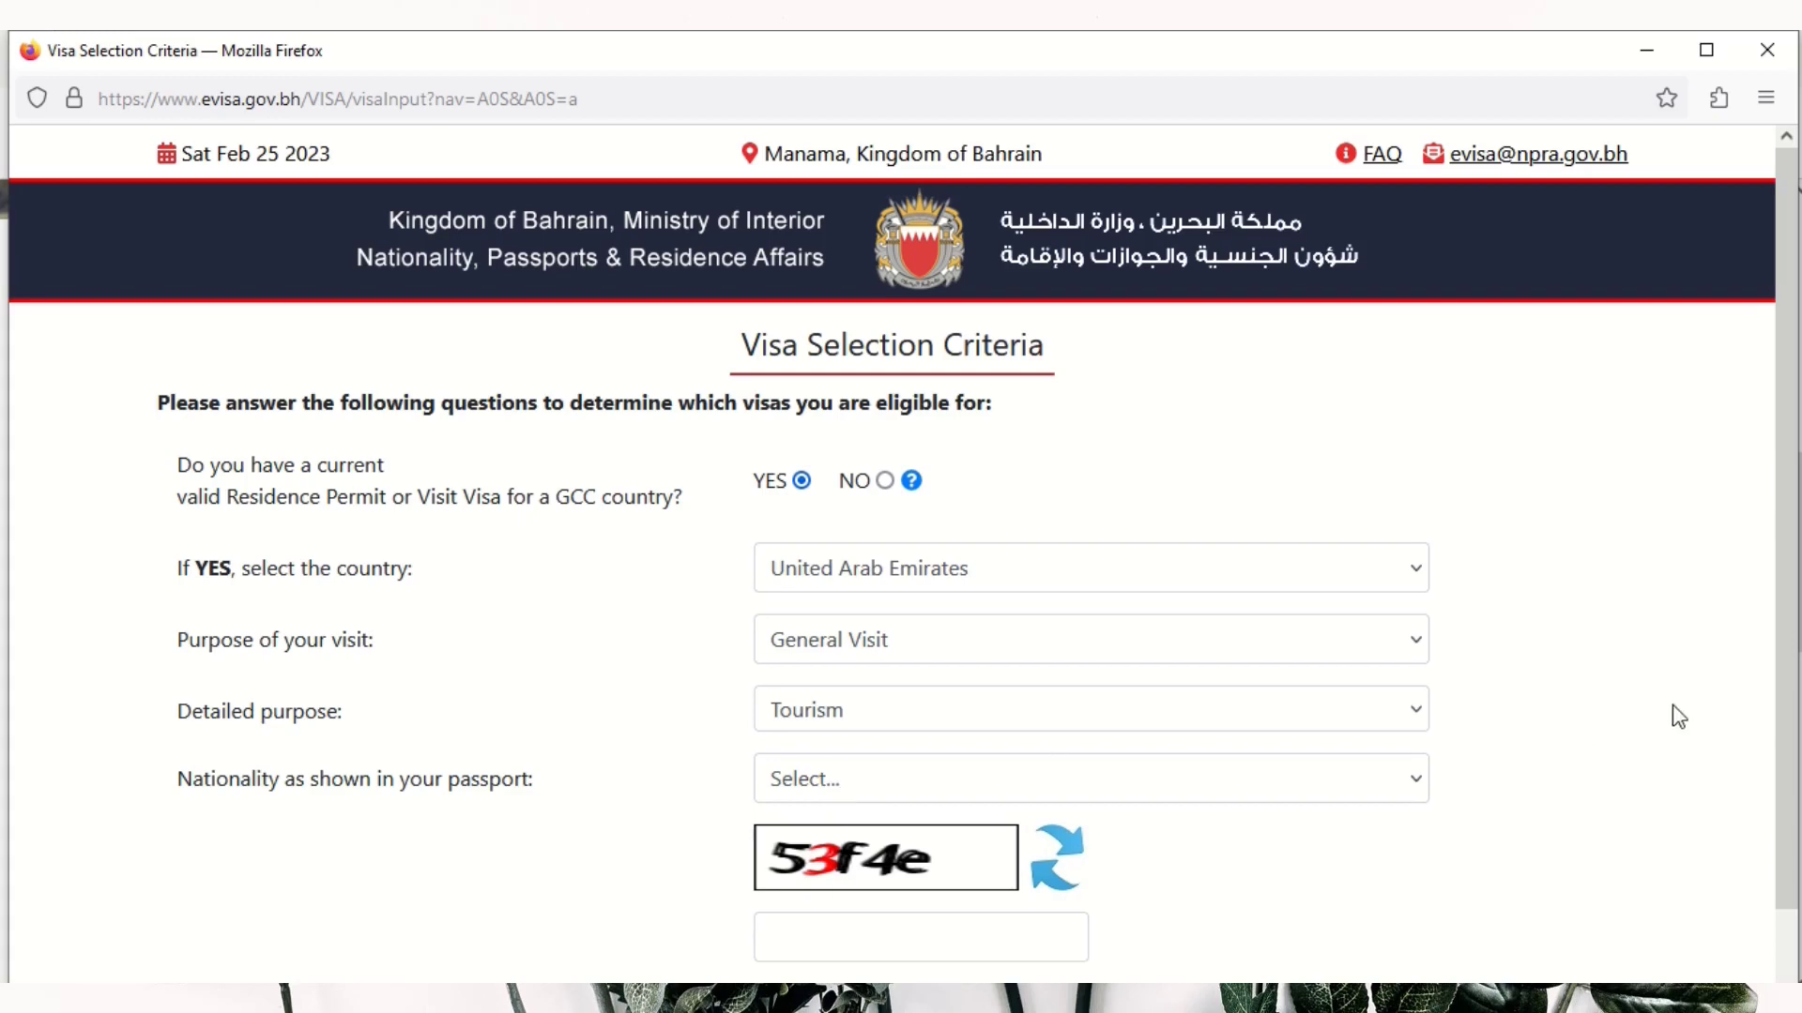
{"action": "scroll", "coordinate": [1783, 730], "scroll_direction": "down", "scroll_amount": 2}
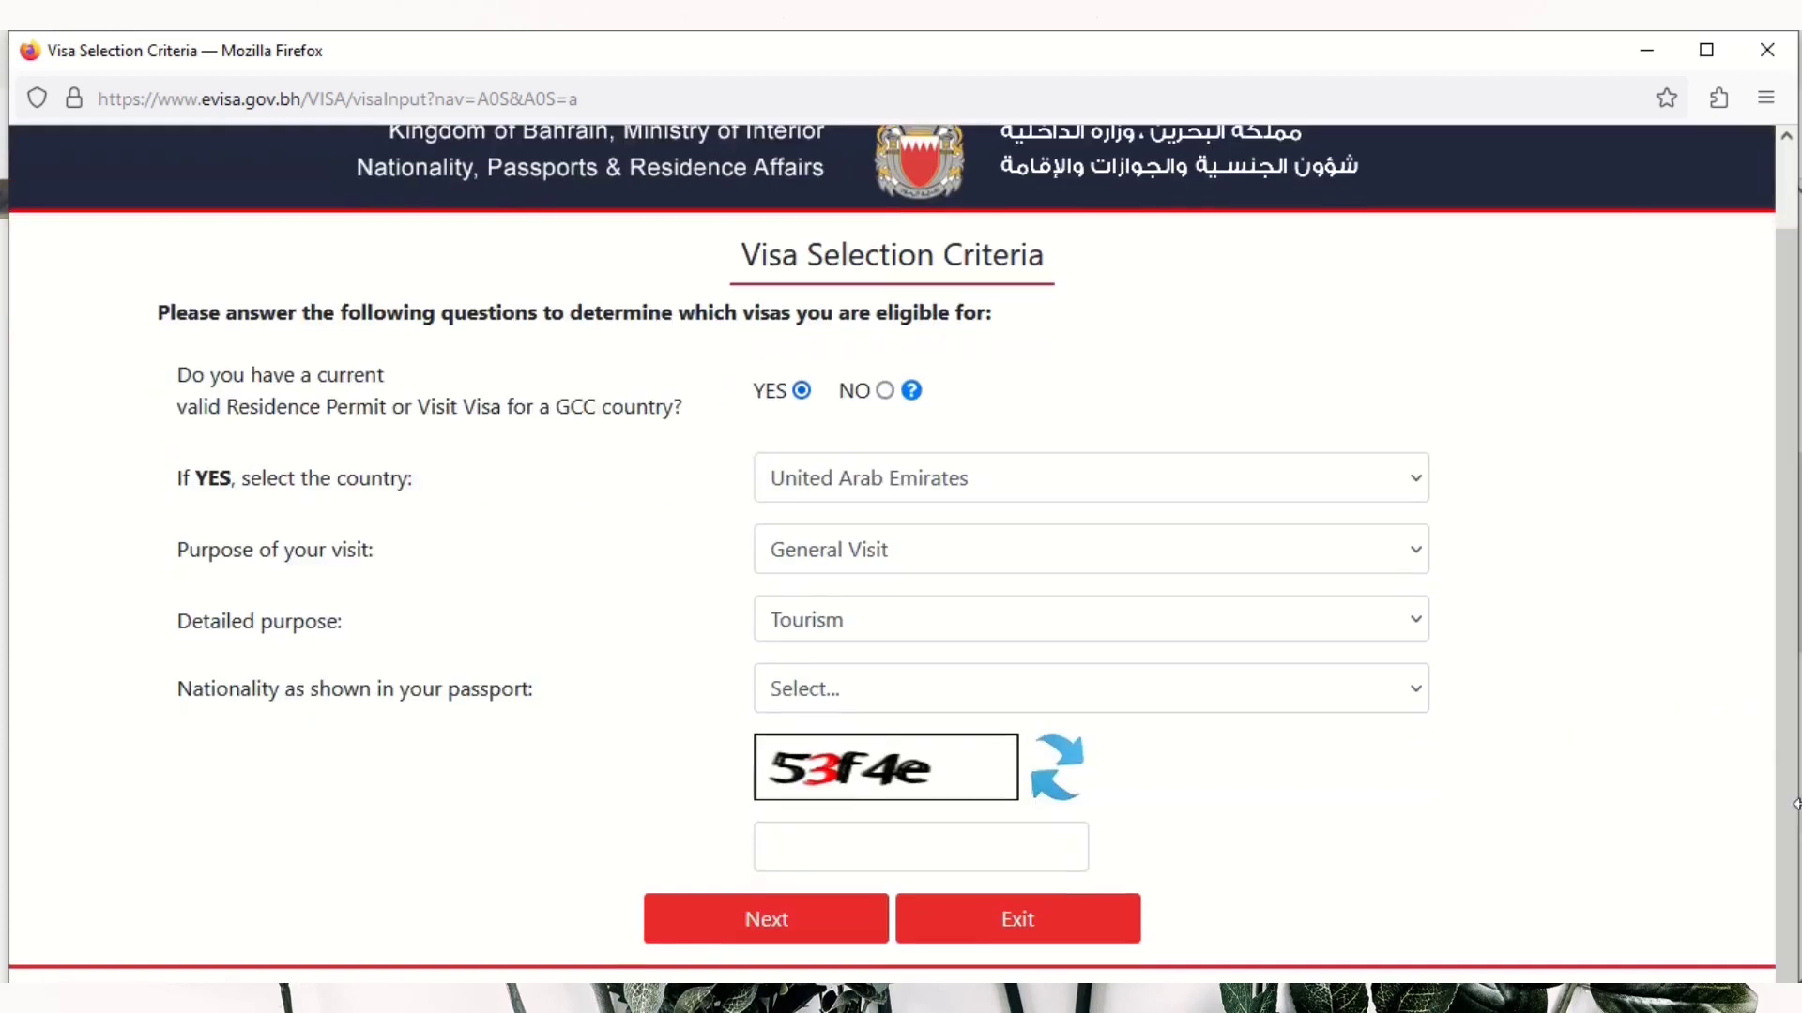
{"action": "left_click", "coordinate": [883, 854]}
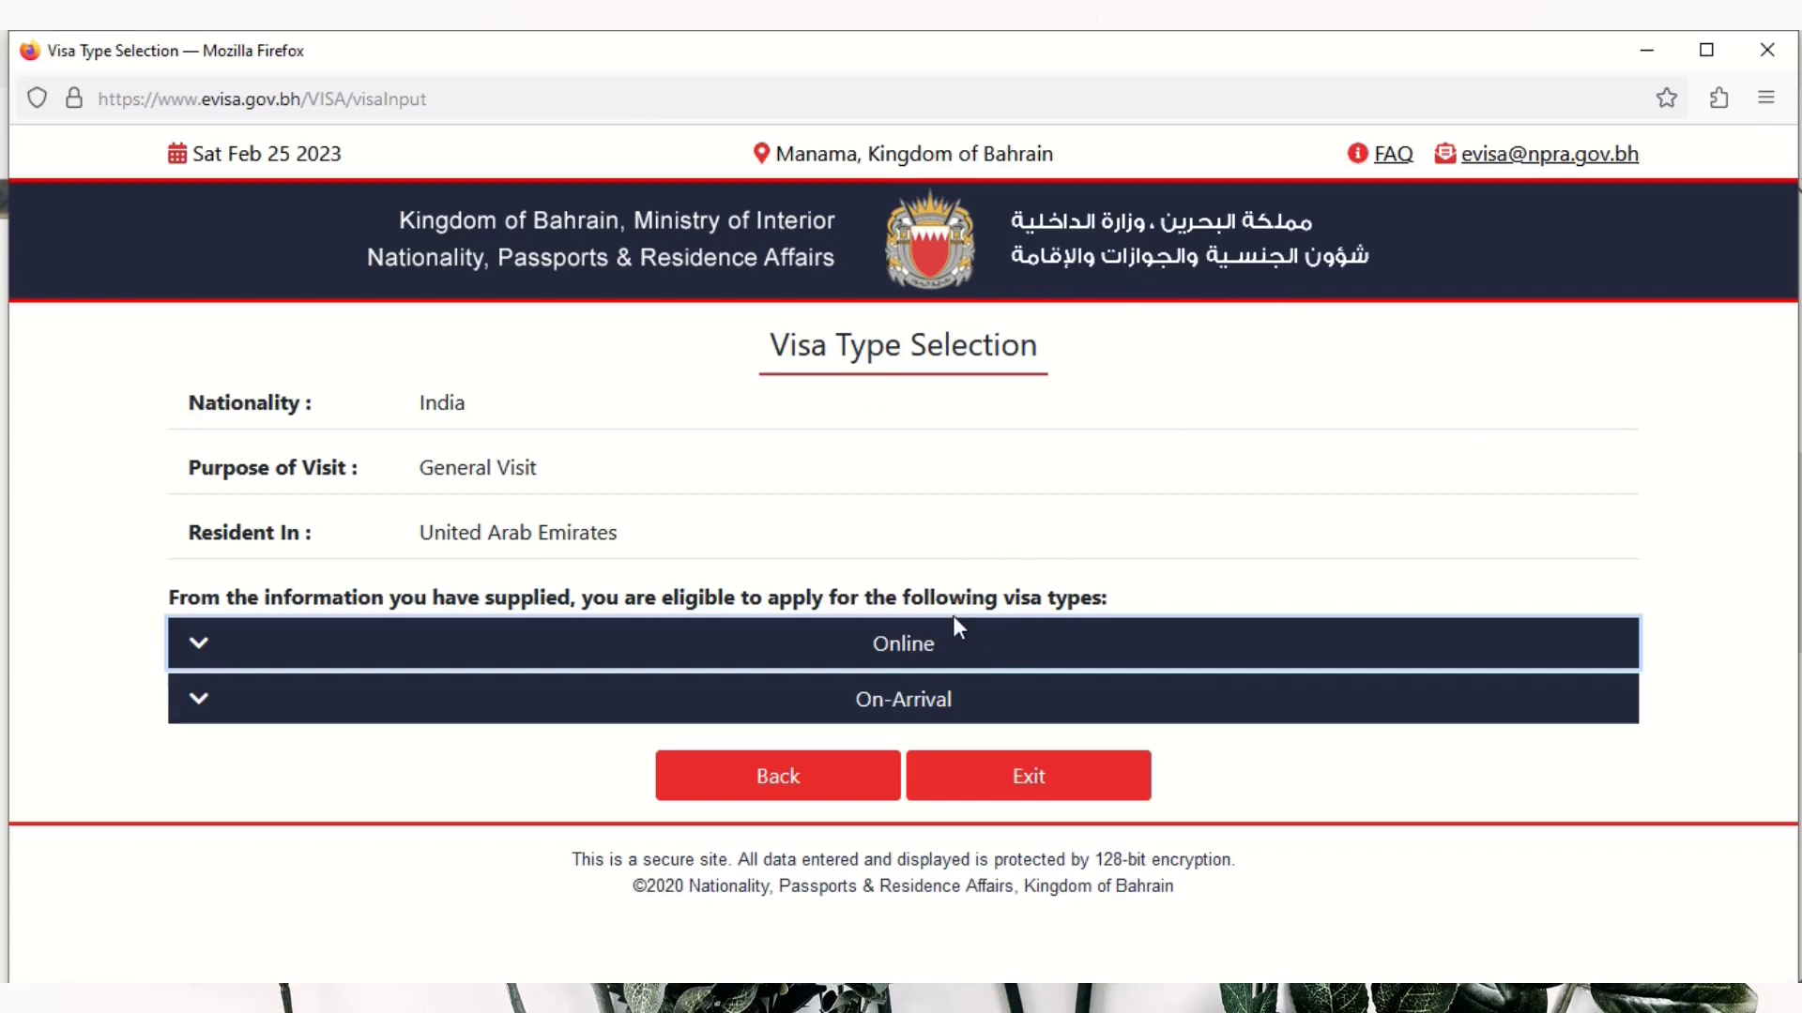
- Expand the Online visa types and open the conditions for Visit Visa (GCC Resident) - 2 Weeks Single Entry
{"action": "left_click", "coordinate": [915, 655]}
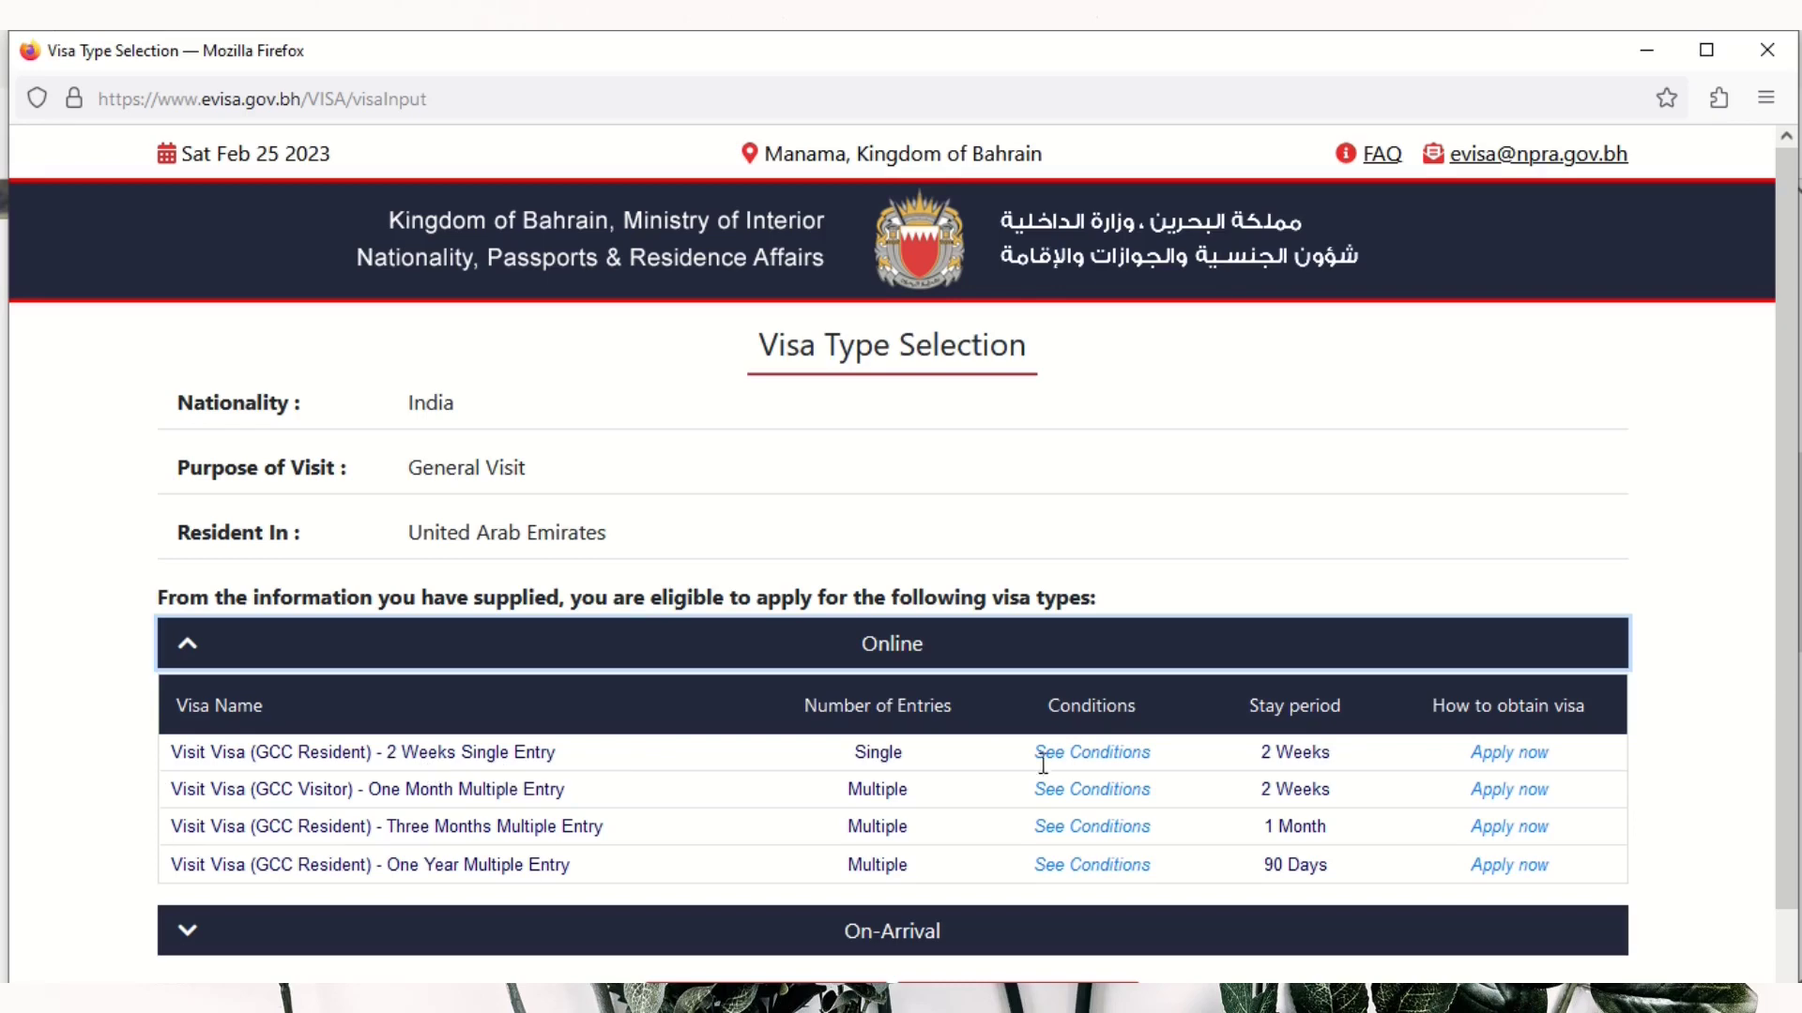
{"action": "left_click", "coordinate": [1087, 755]}
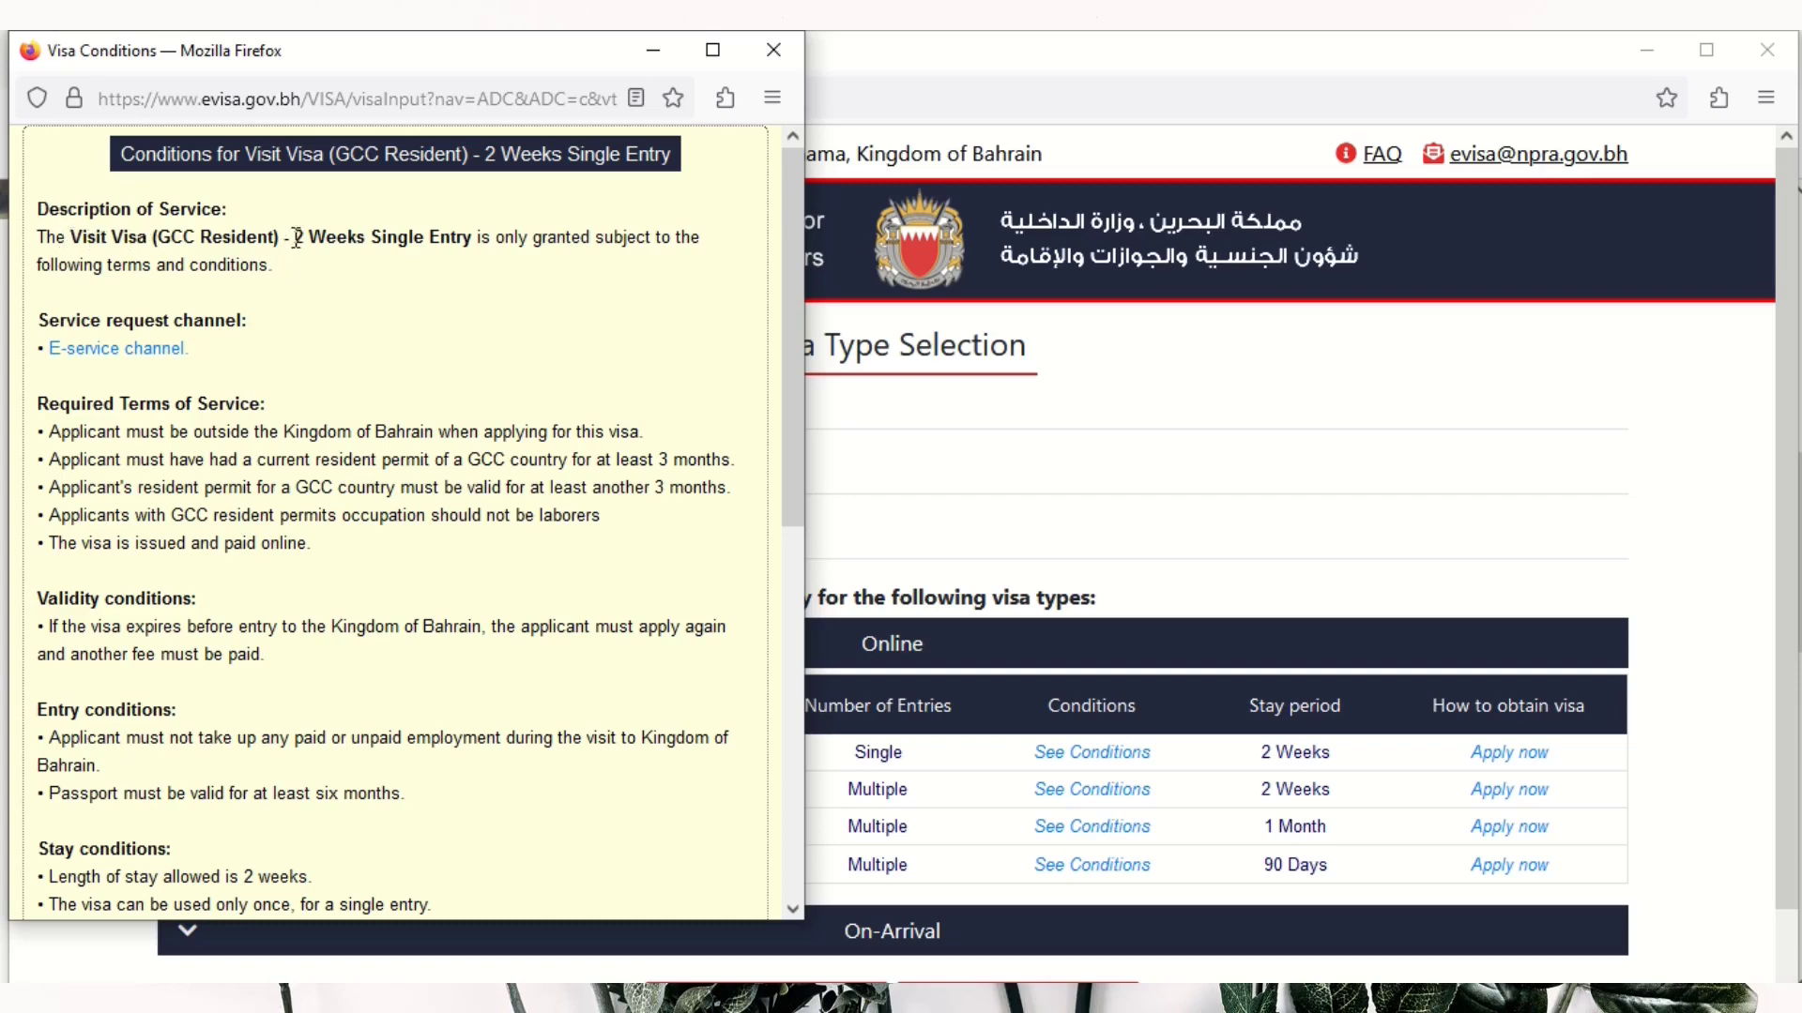
- Read the service description and the Required Terms of Service, highlighting the residence permit and occupation rules
{"action": "left_click_drag", "start_coordinate": [294, 236], "coordinate": [503, 251]}
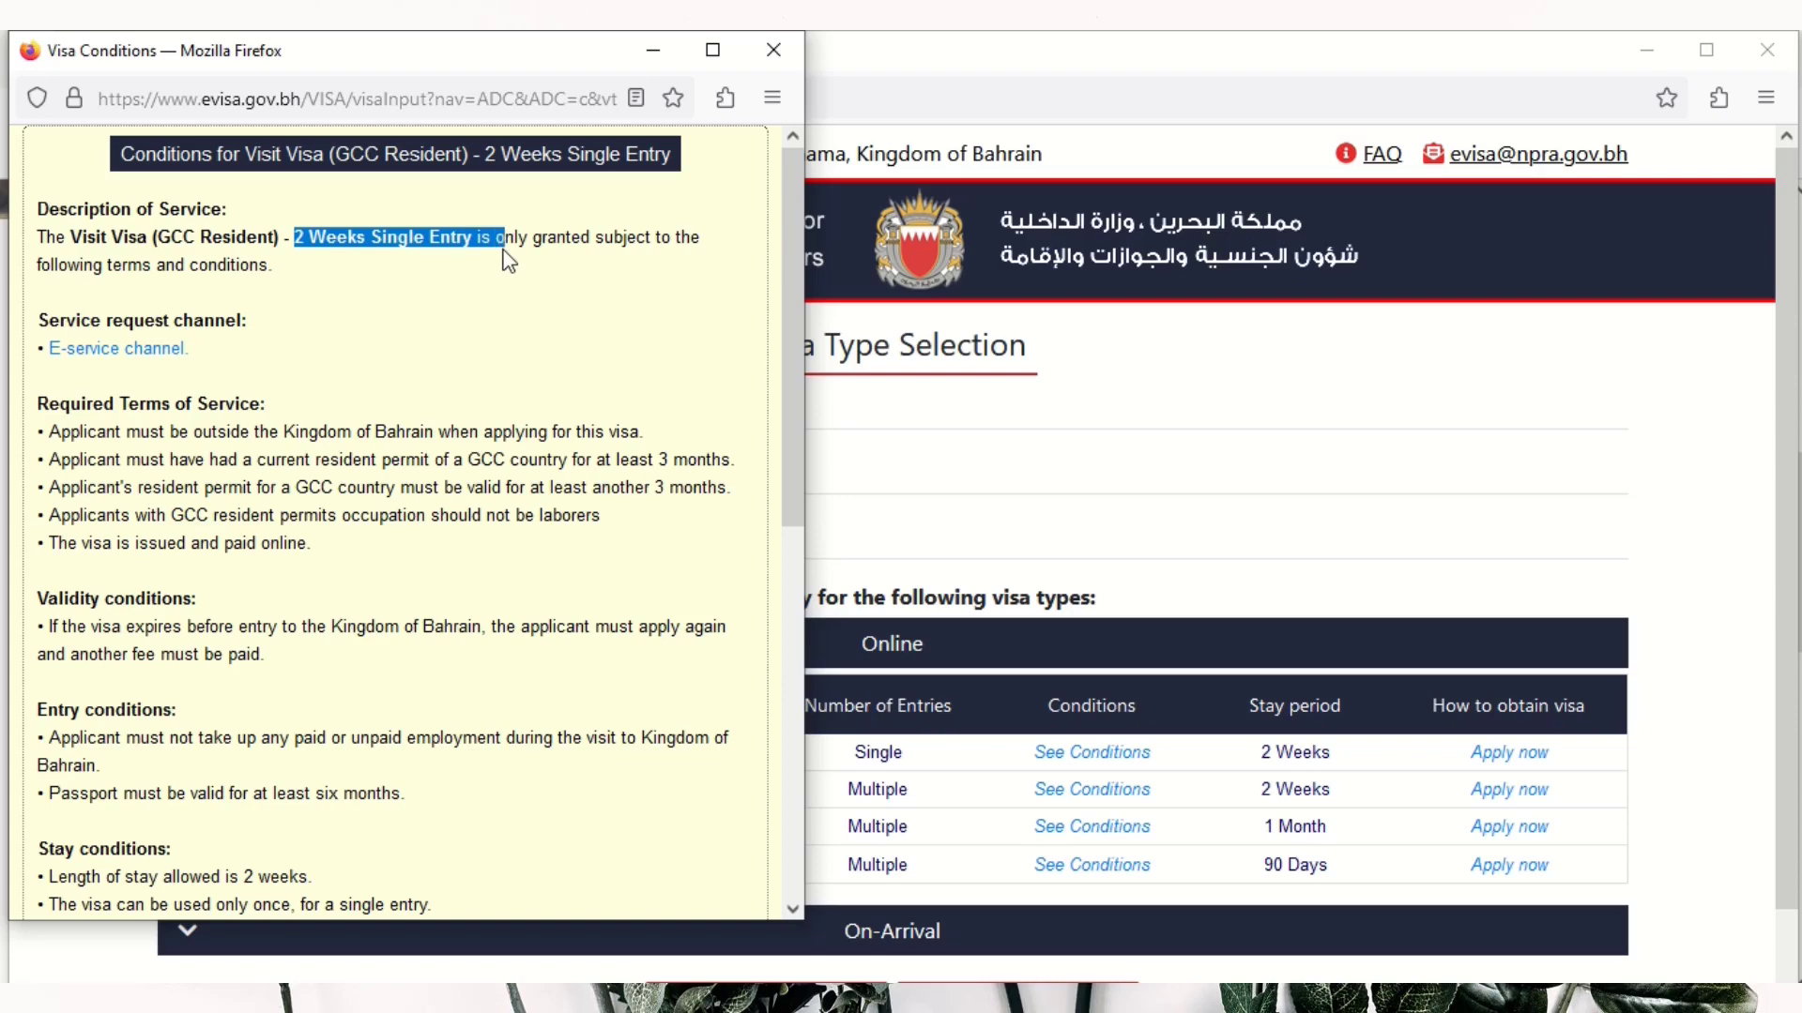
{"action": "left_click", "coordinate": [99, 433]}
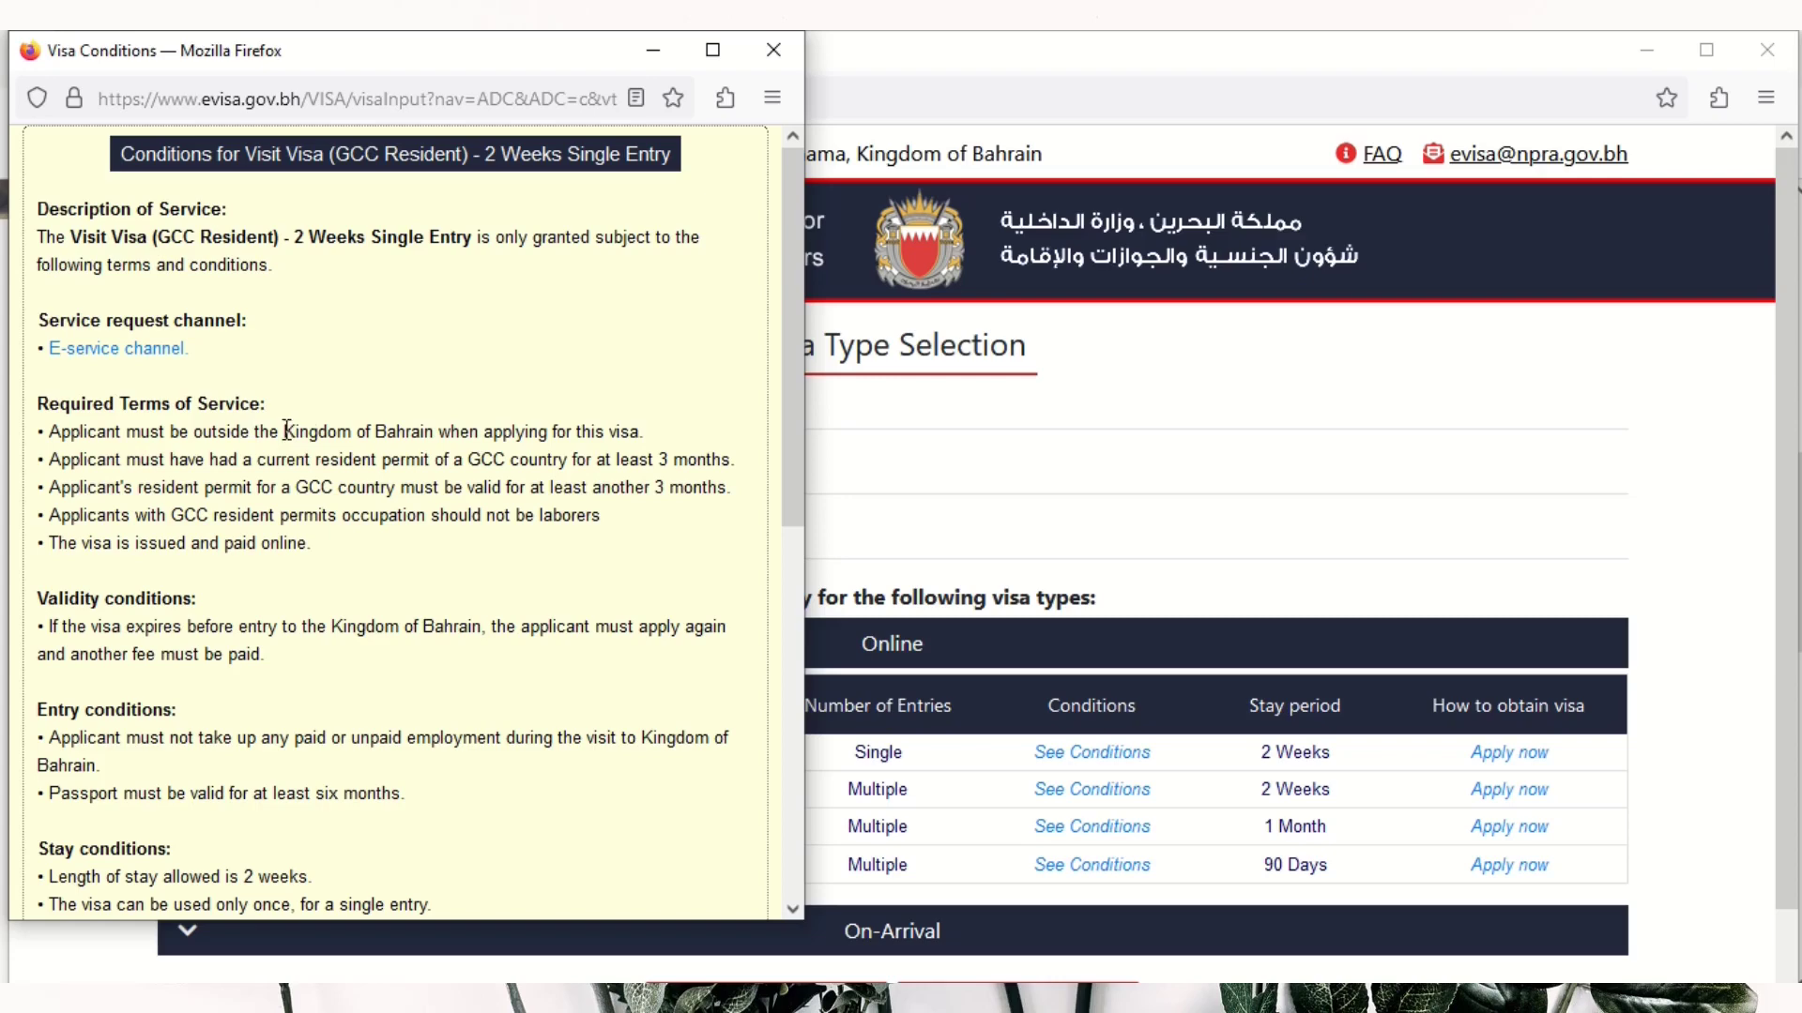
{"action": "left_click_drag", "start_coordinate": [286, 432], "coordinate": [485, 430]}
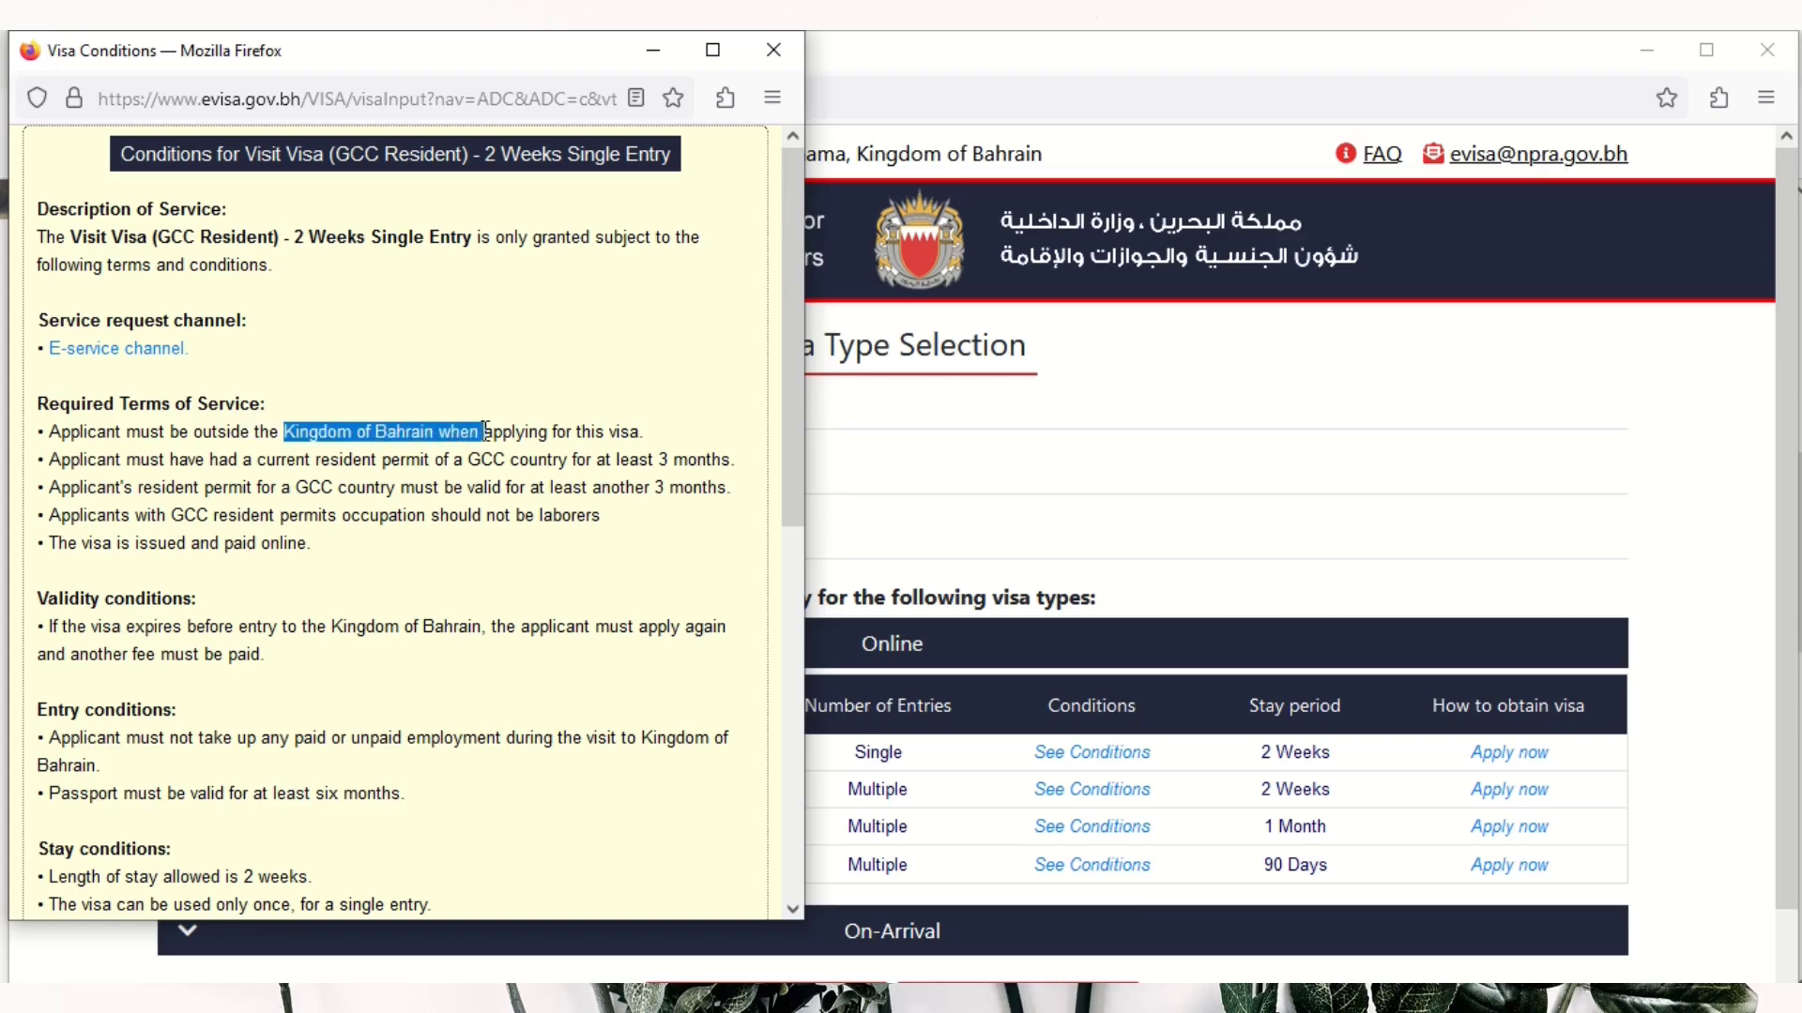
{"action": "left_click_drag", "start_coordinate": [251, 459], "coordinate": [531, 467]}
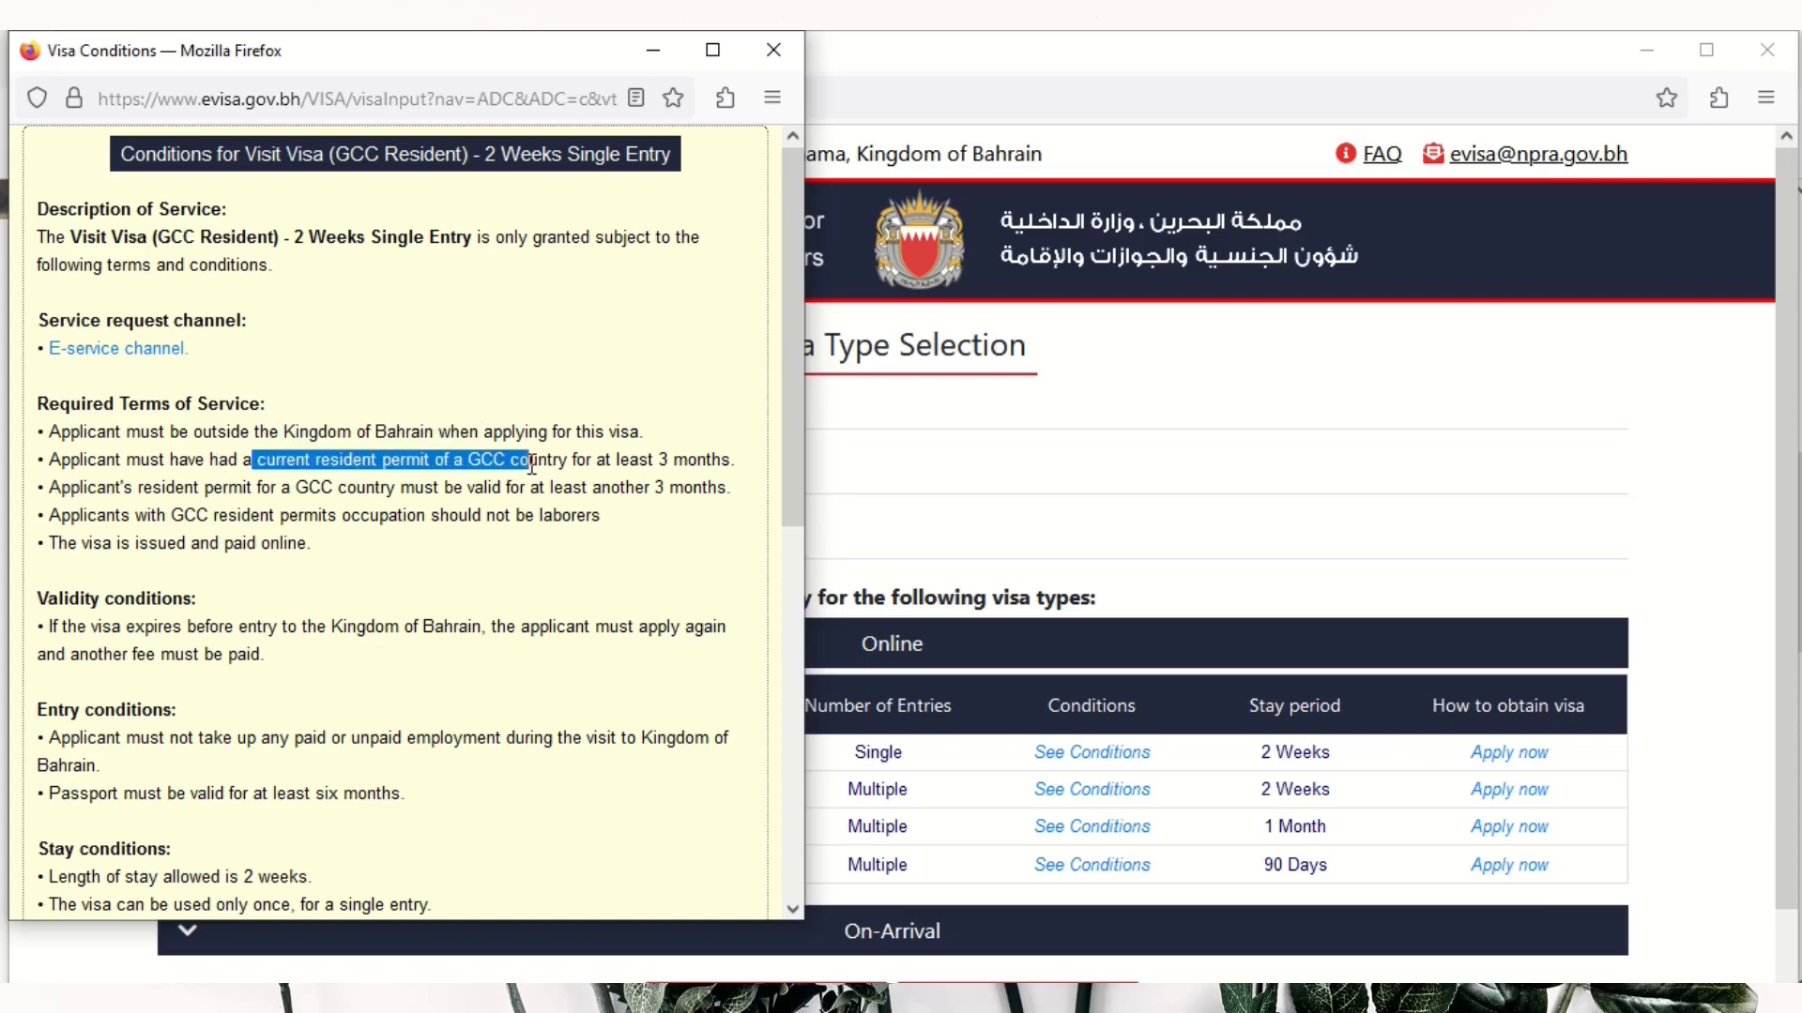
{"action": "left_click_drag", "start_coordinate": [531, 466], "coordinate": [697, 469]}
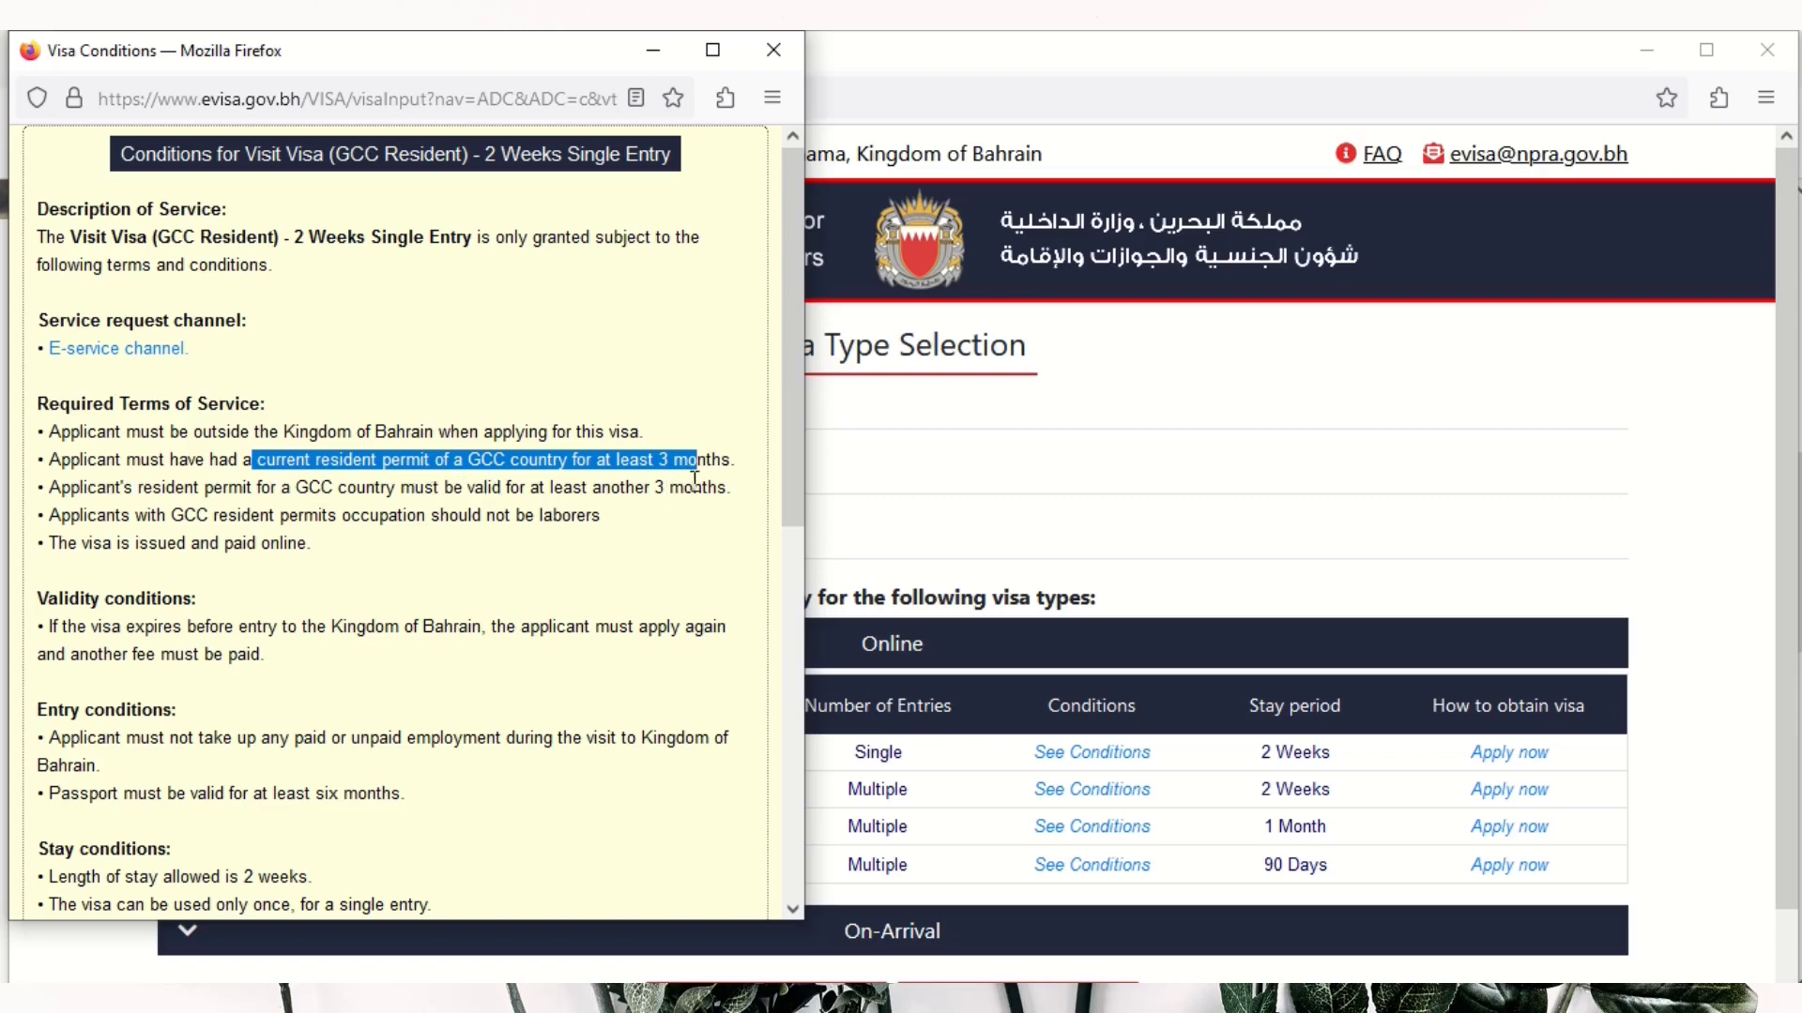
{"action": "left_click_drag", "start_coordinate": [693, 481], "coordinate": [347, 481]}
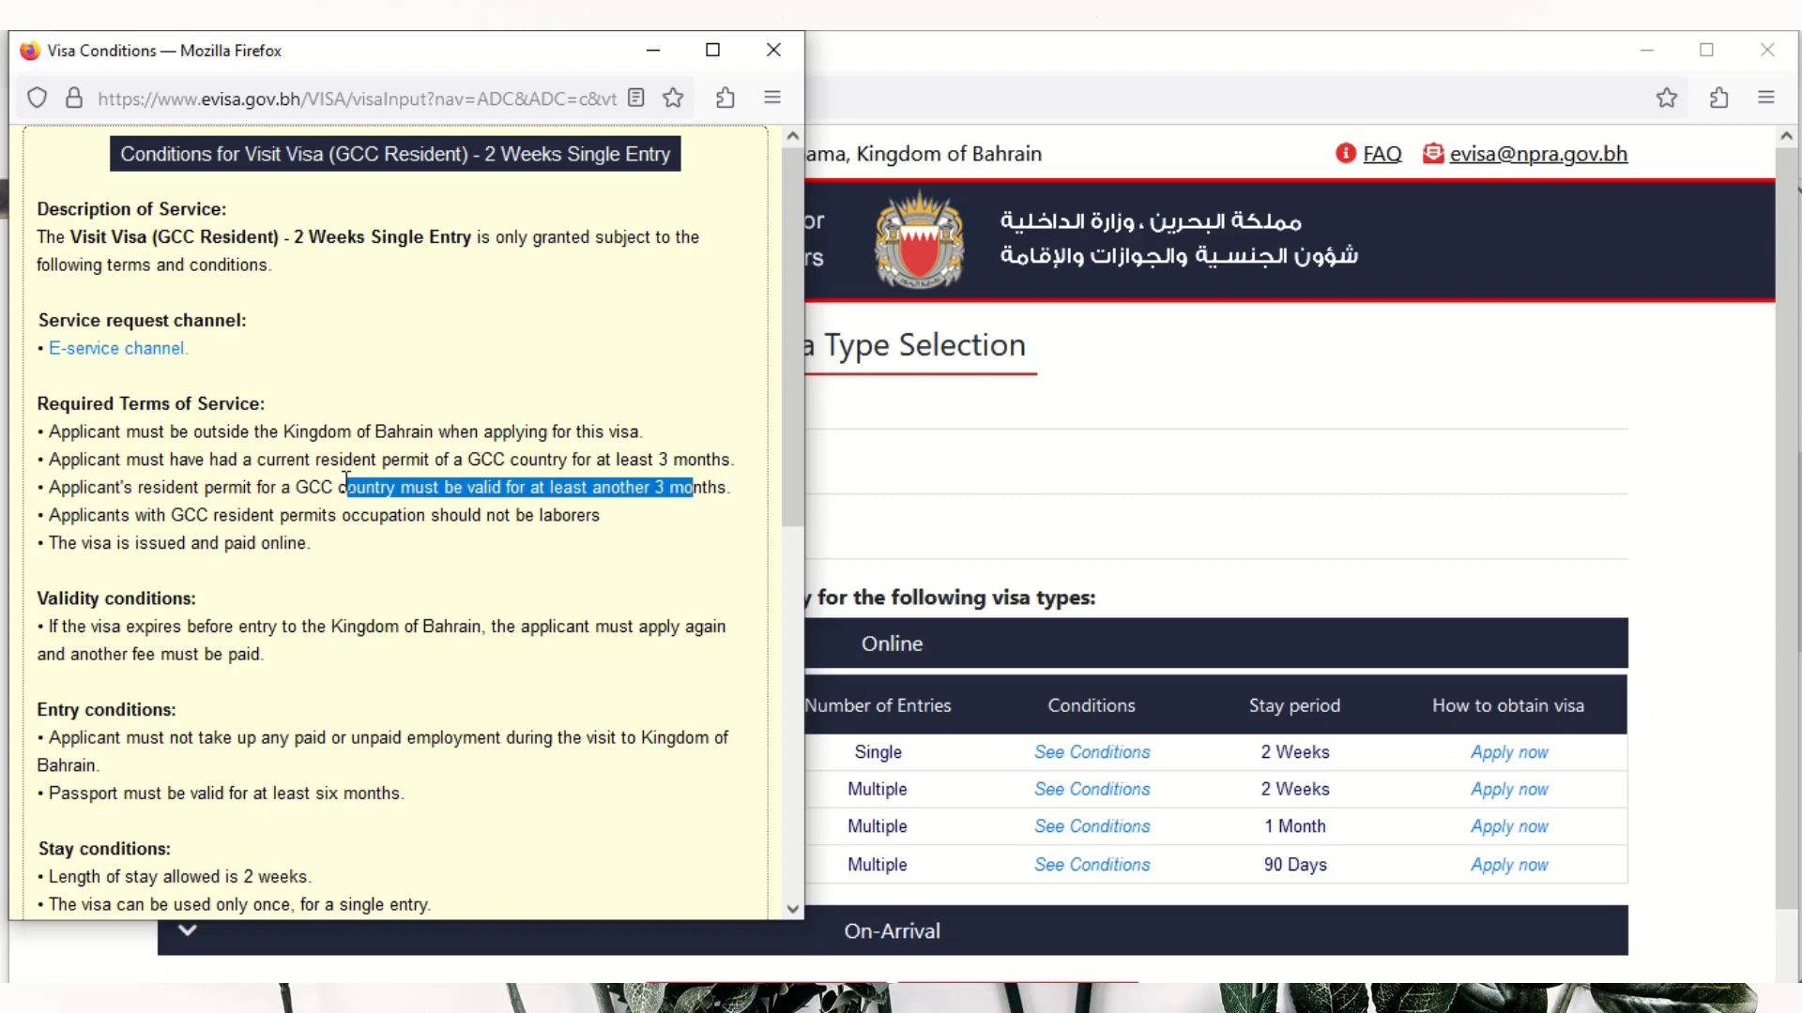
{"action": "left_click", "coordinate": [226, 507]}
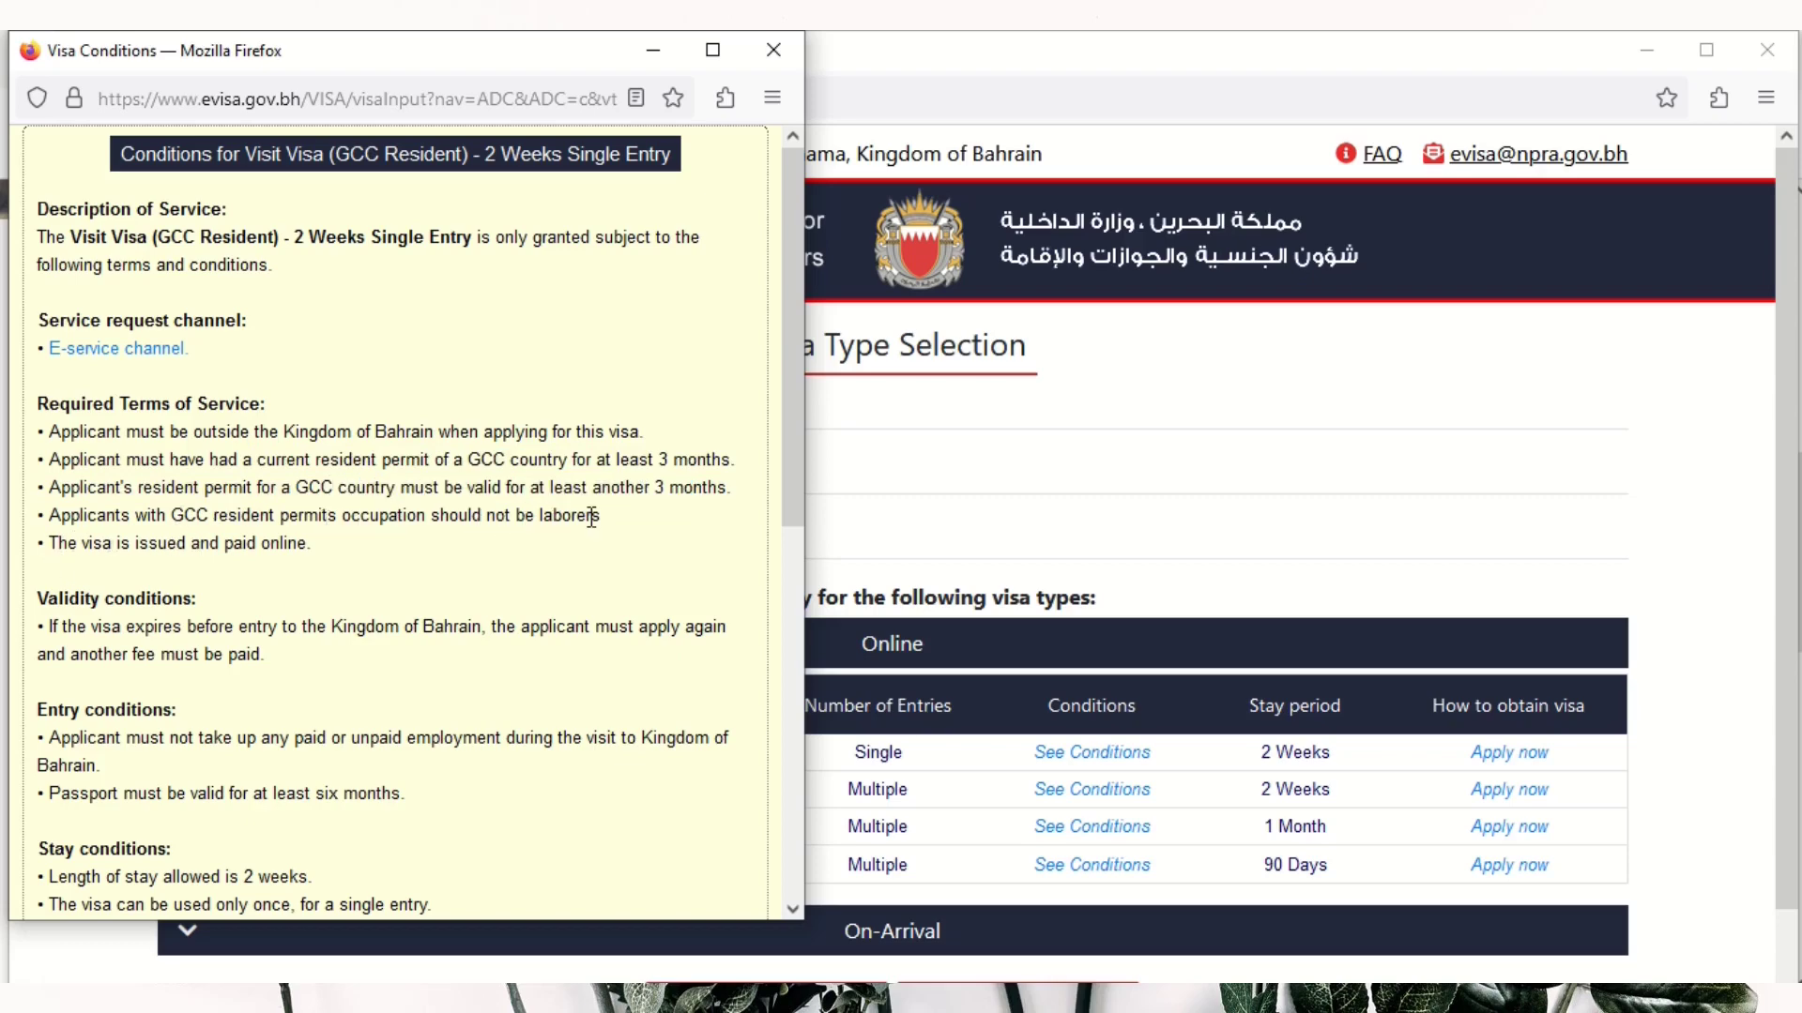
{"action": "left_click_drag", "start_coordinate": [601, 515], "coordinate": [181, 510]}
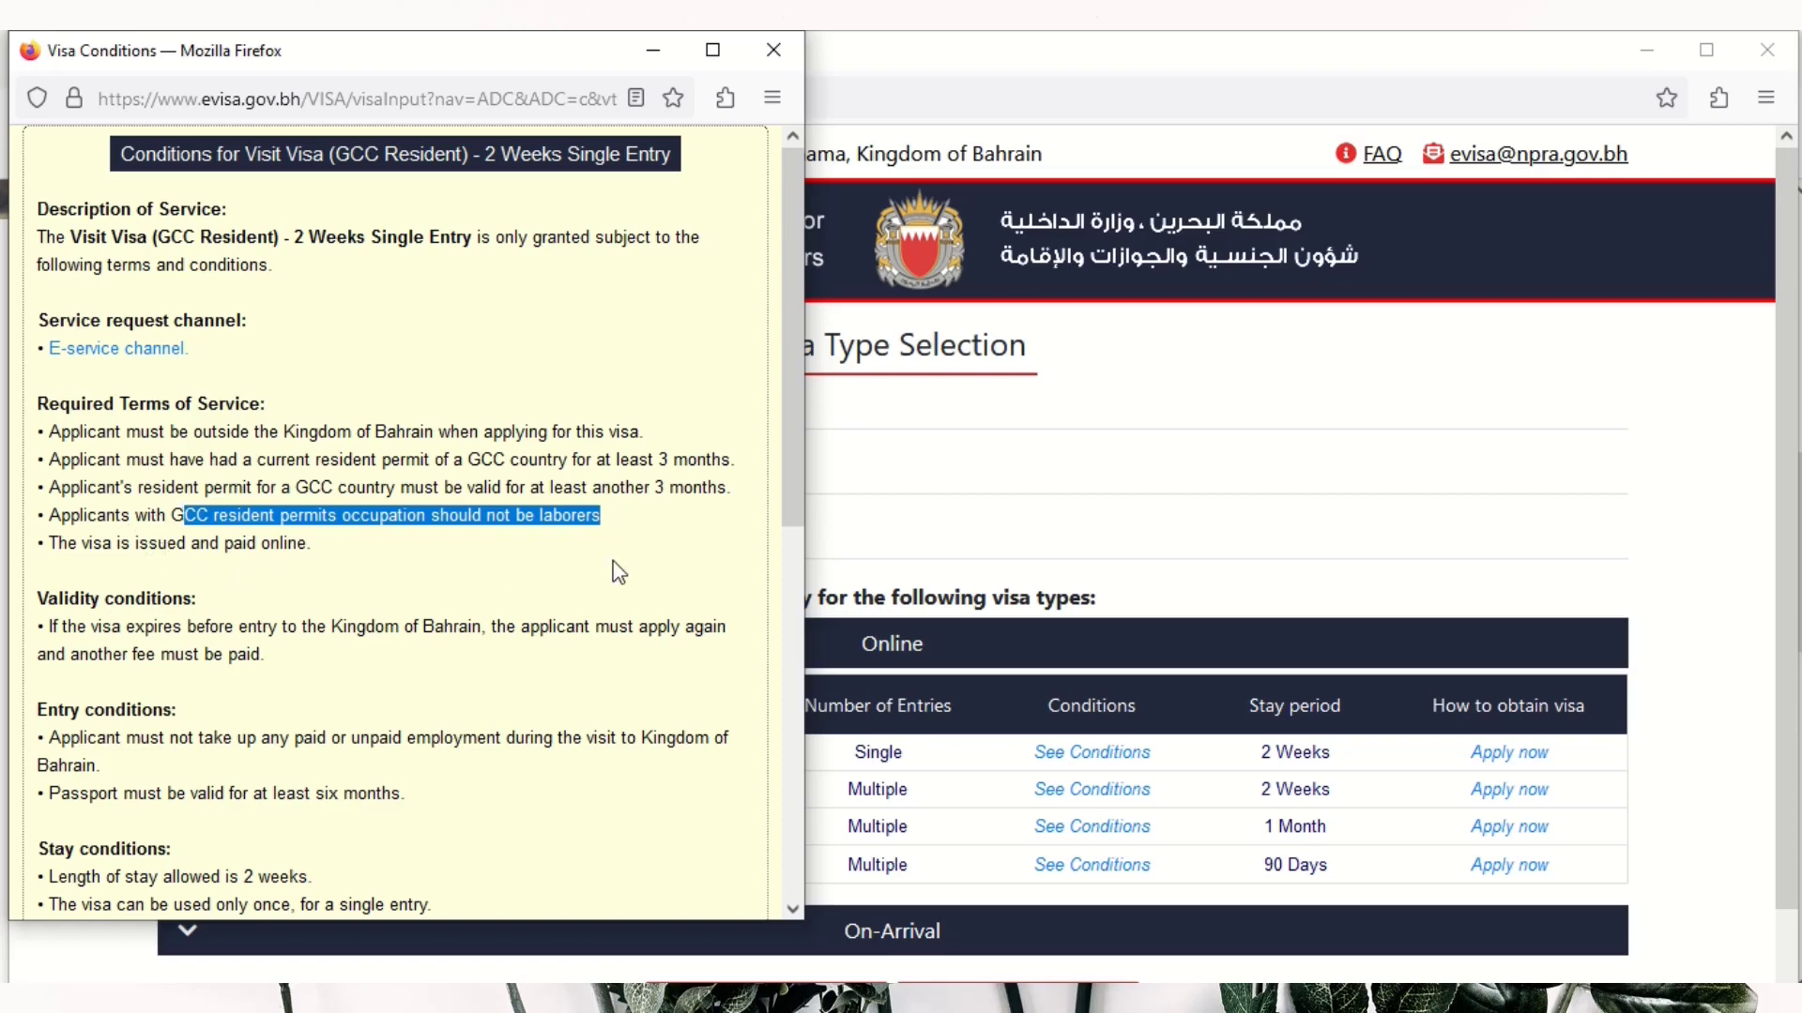
- Review the validity, entry and stay conditions, highlighting the reapplication, passport validity and single-entry rules
{"action": "left_click_drag", "start_coordinate": [788, 480], "coordinate": [792, 620]}
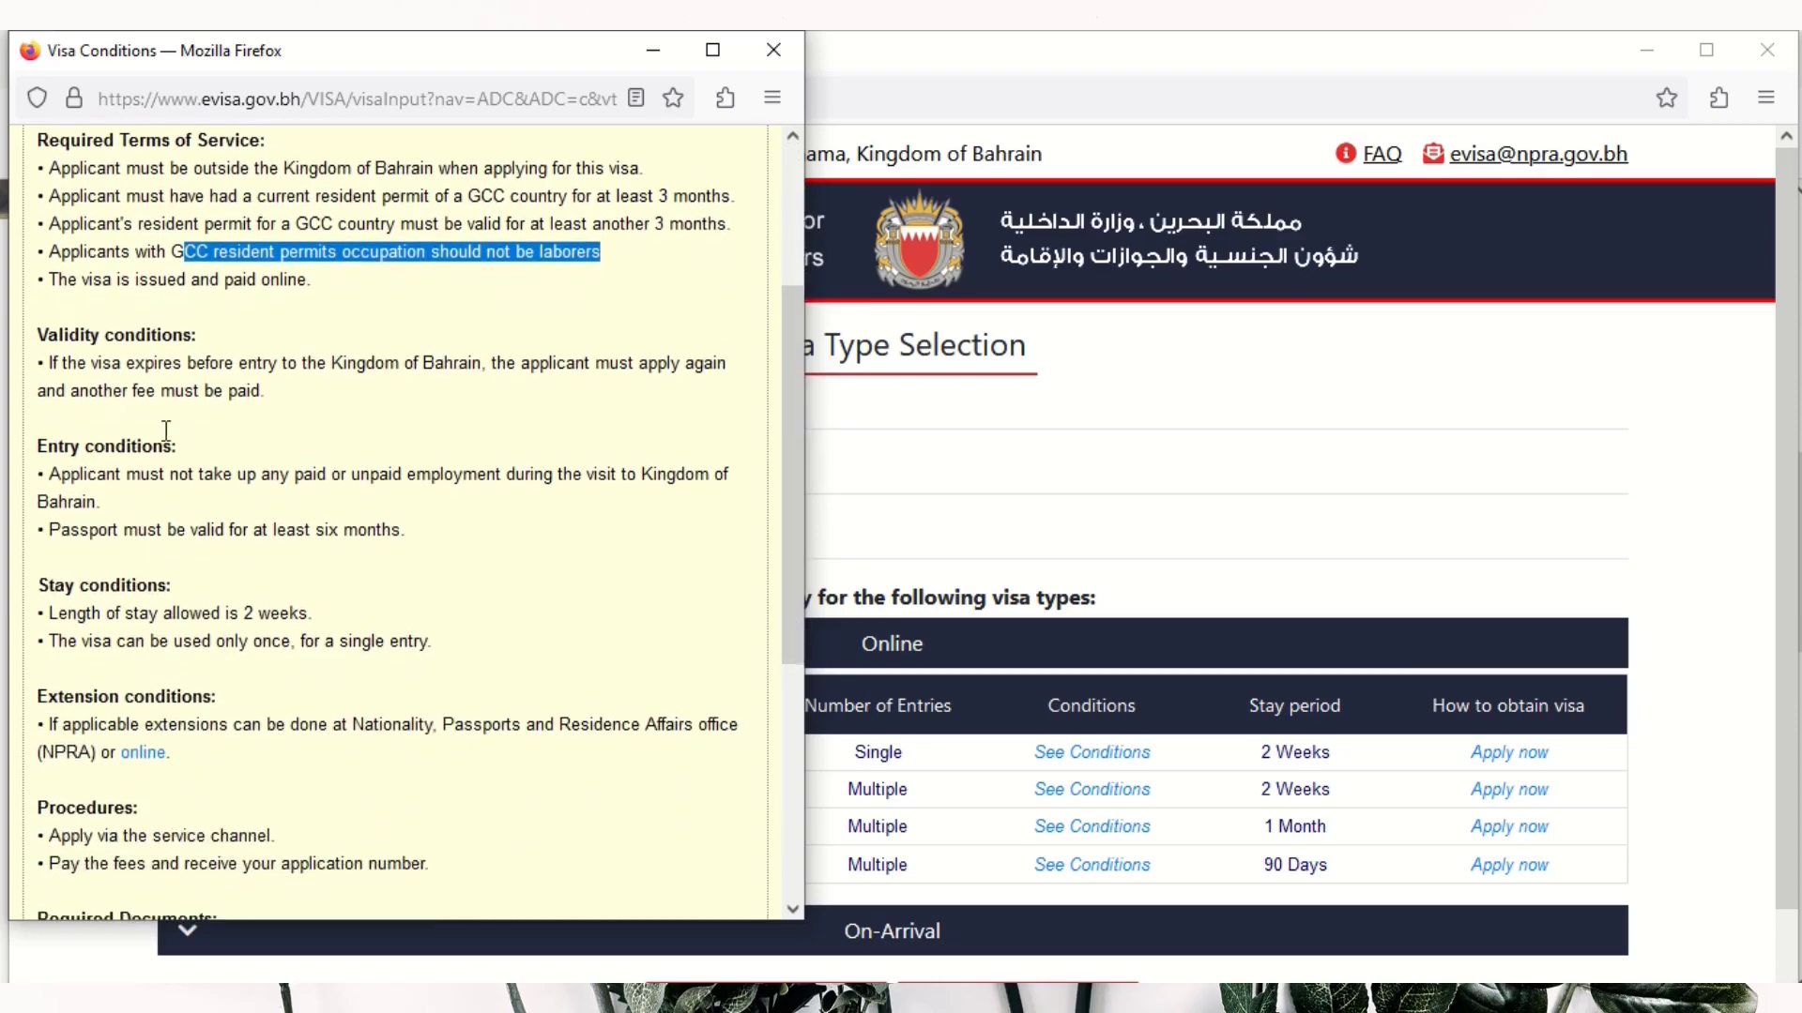
{"action": "left_click", "coordinate": [242, 360]}
{"action": "left_click_drag", "start_coordinate": [242, 360], "coordinate": [264, 391]}
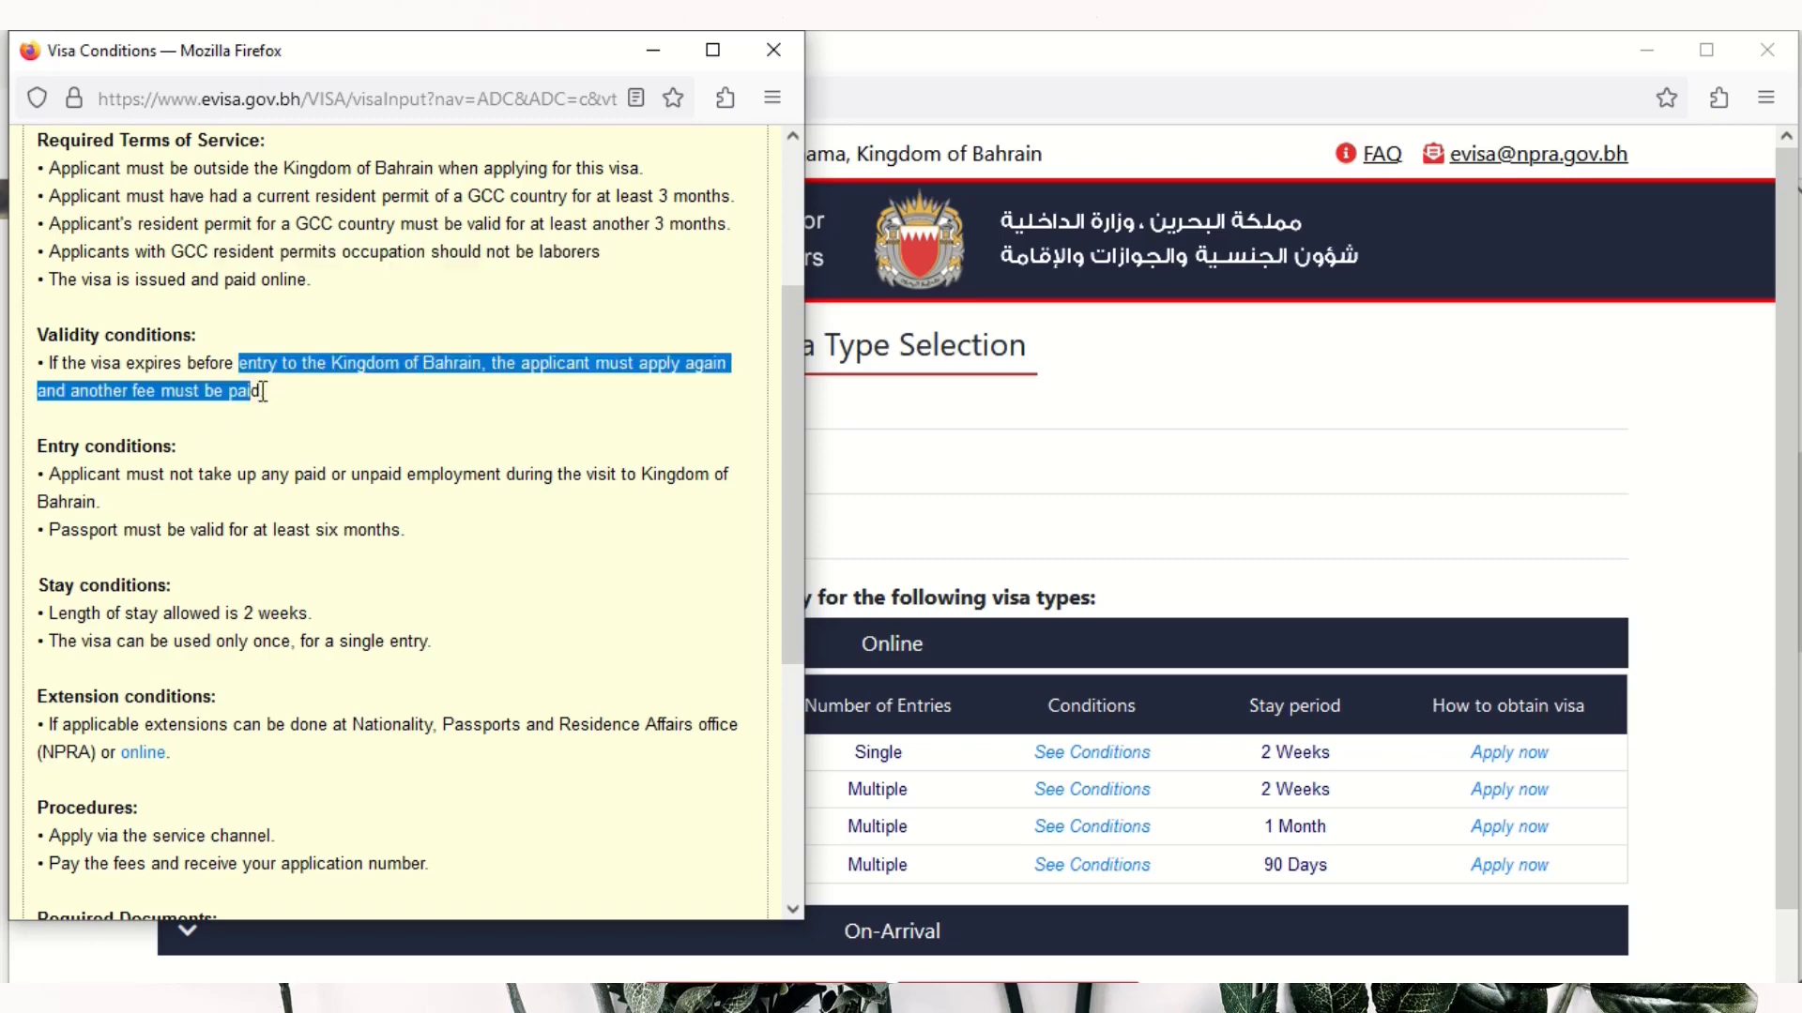
{"action": "left_click", "coordinate": [209, 383]}
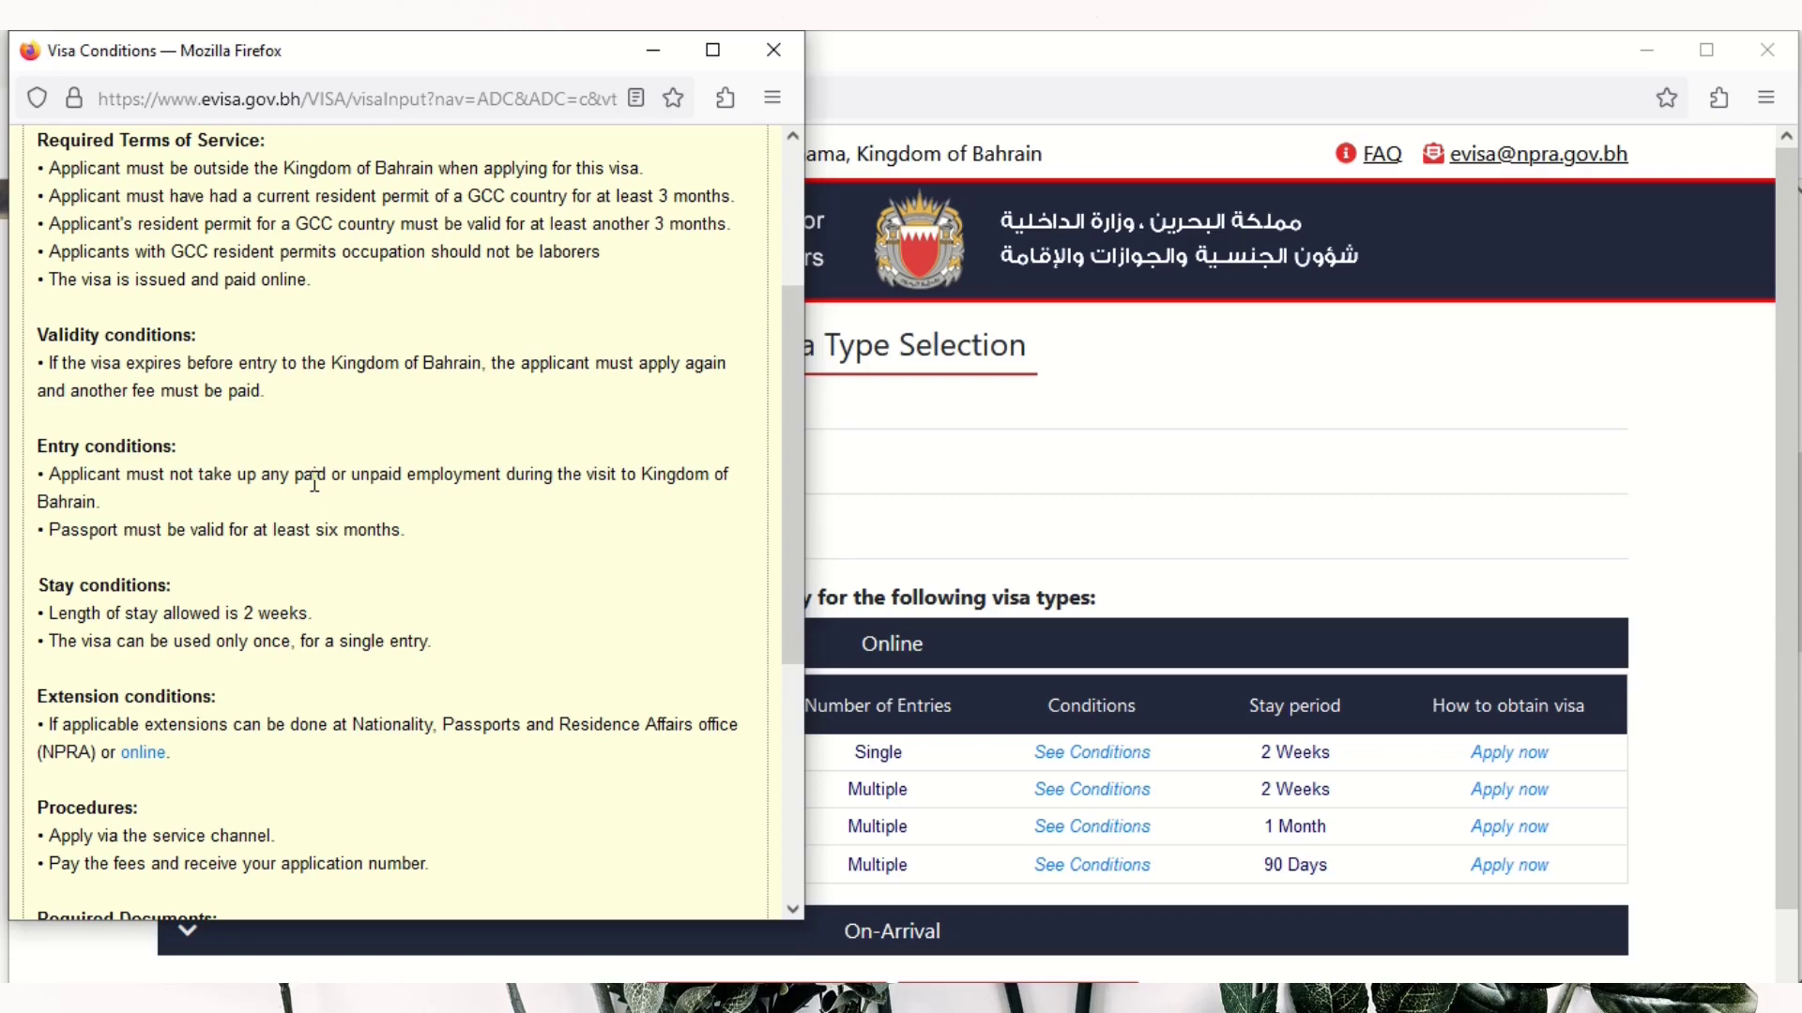
{"action": "left_click_drag", "start_coordinate": [123, 531], "coordinate": [402, 531]}
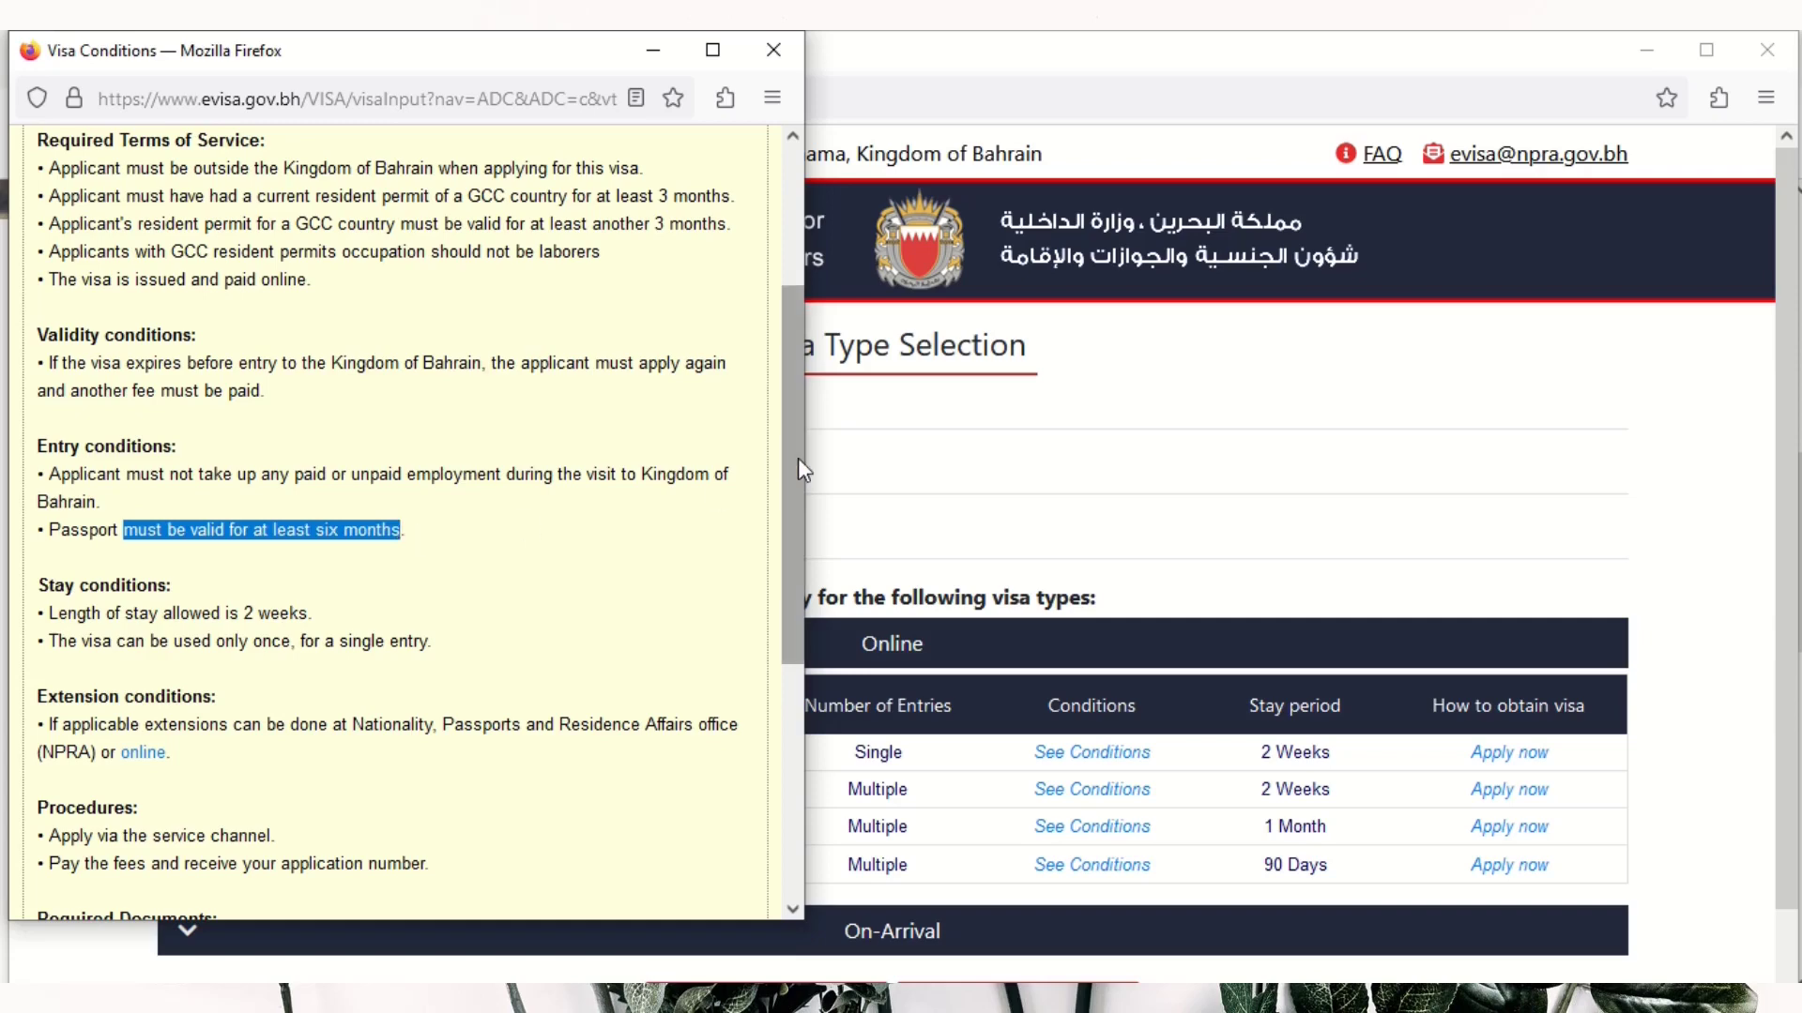
{"action": "left_click_drag", "start_coordinate": [797, 458], "coordinate": [829, 574]}
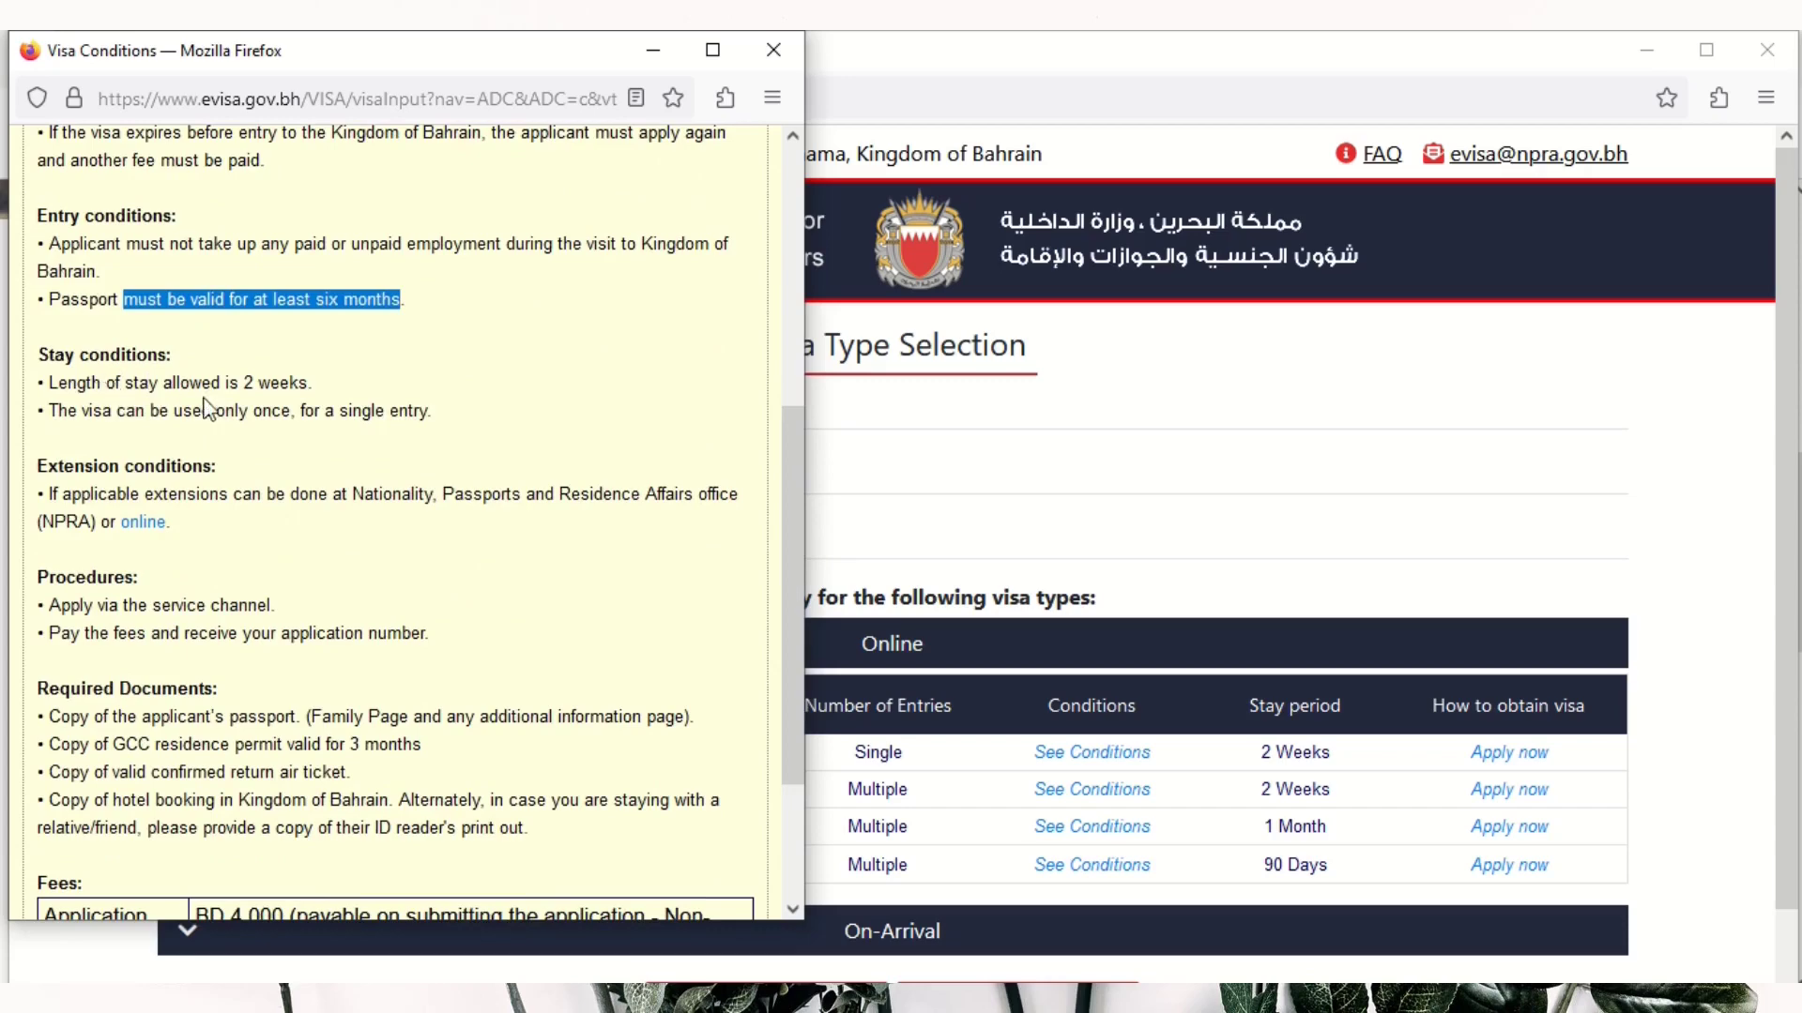
{"action": "left_click_drag", "start_coordinate": [313, 385], "coordinate": [486, 430]}
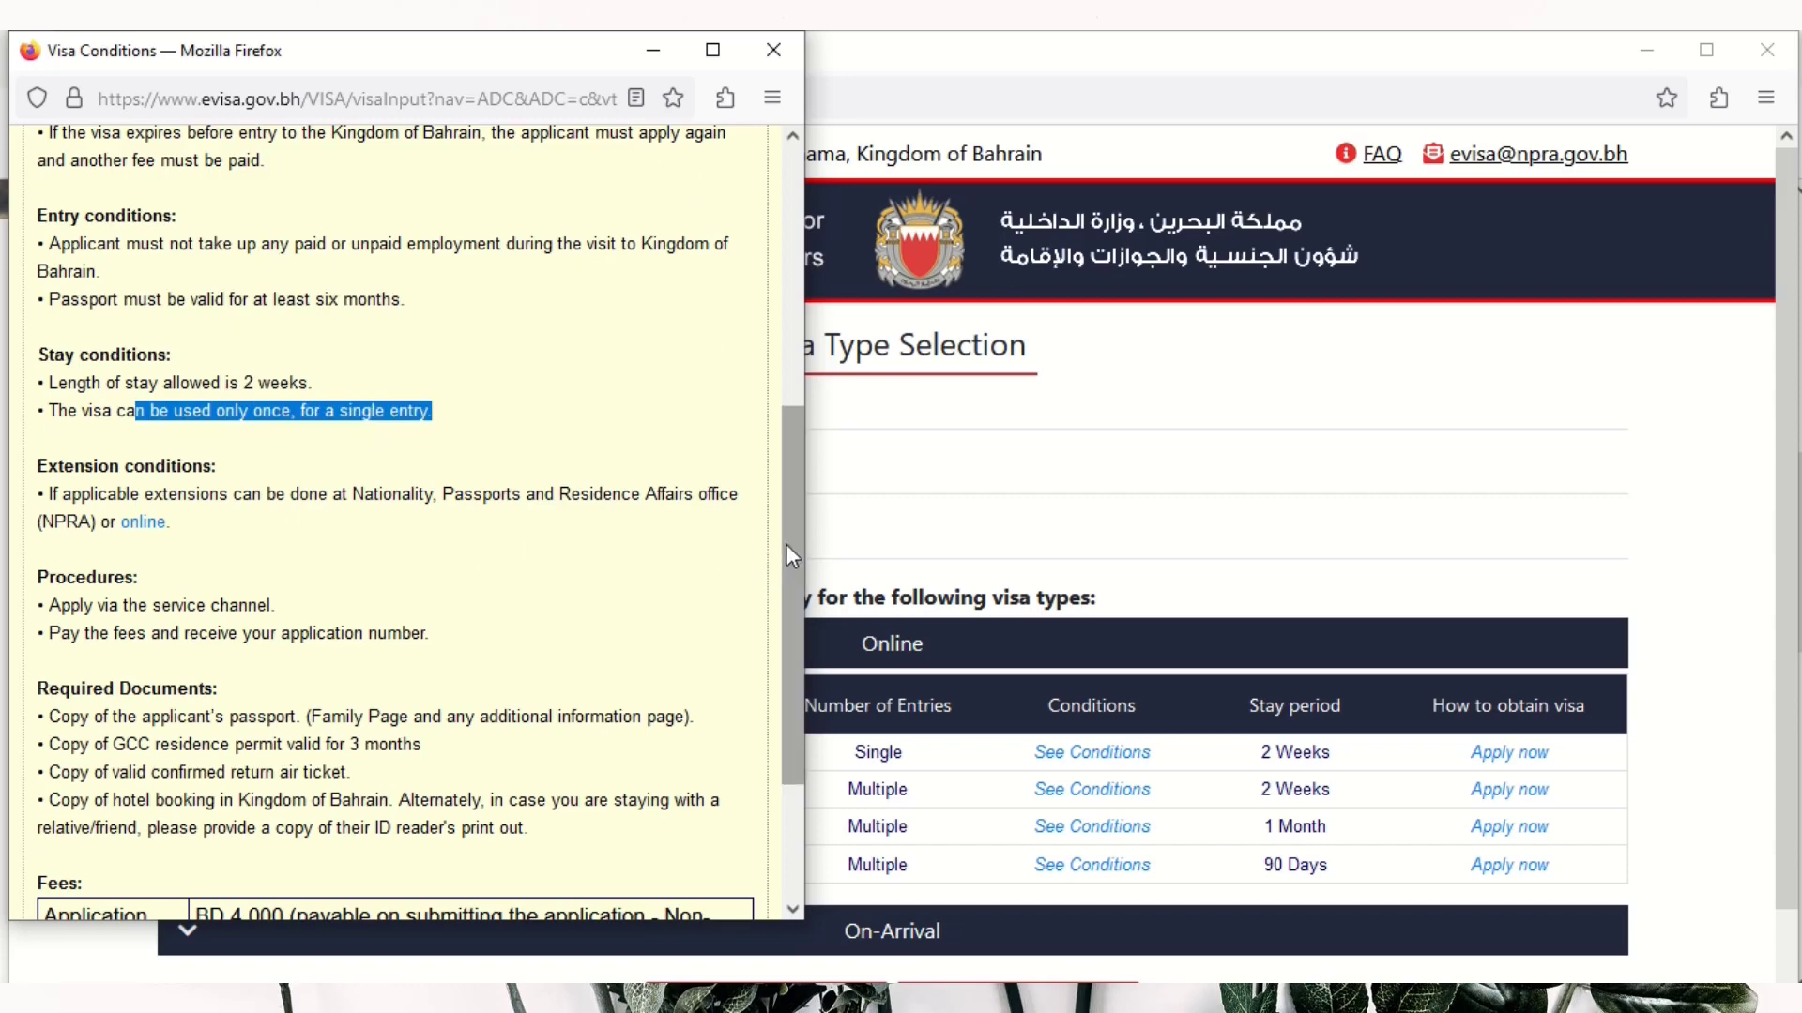
- Review the required documents and the fees, highlighting the residence permit, return air ticket and hotel booking items
{"action": "left_click_drag", "start_coordinate": [786, 544], "coordinate": [780, 706]}
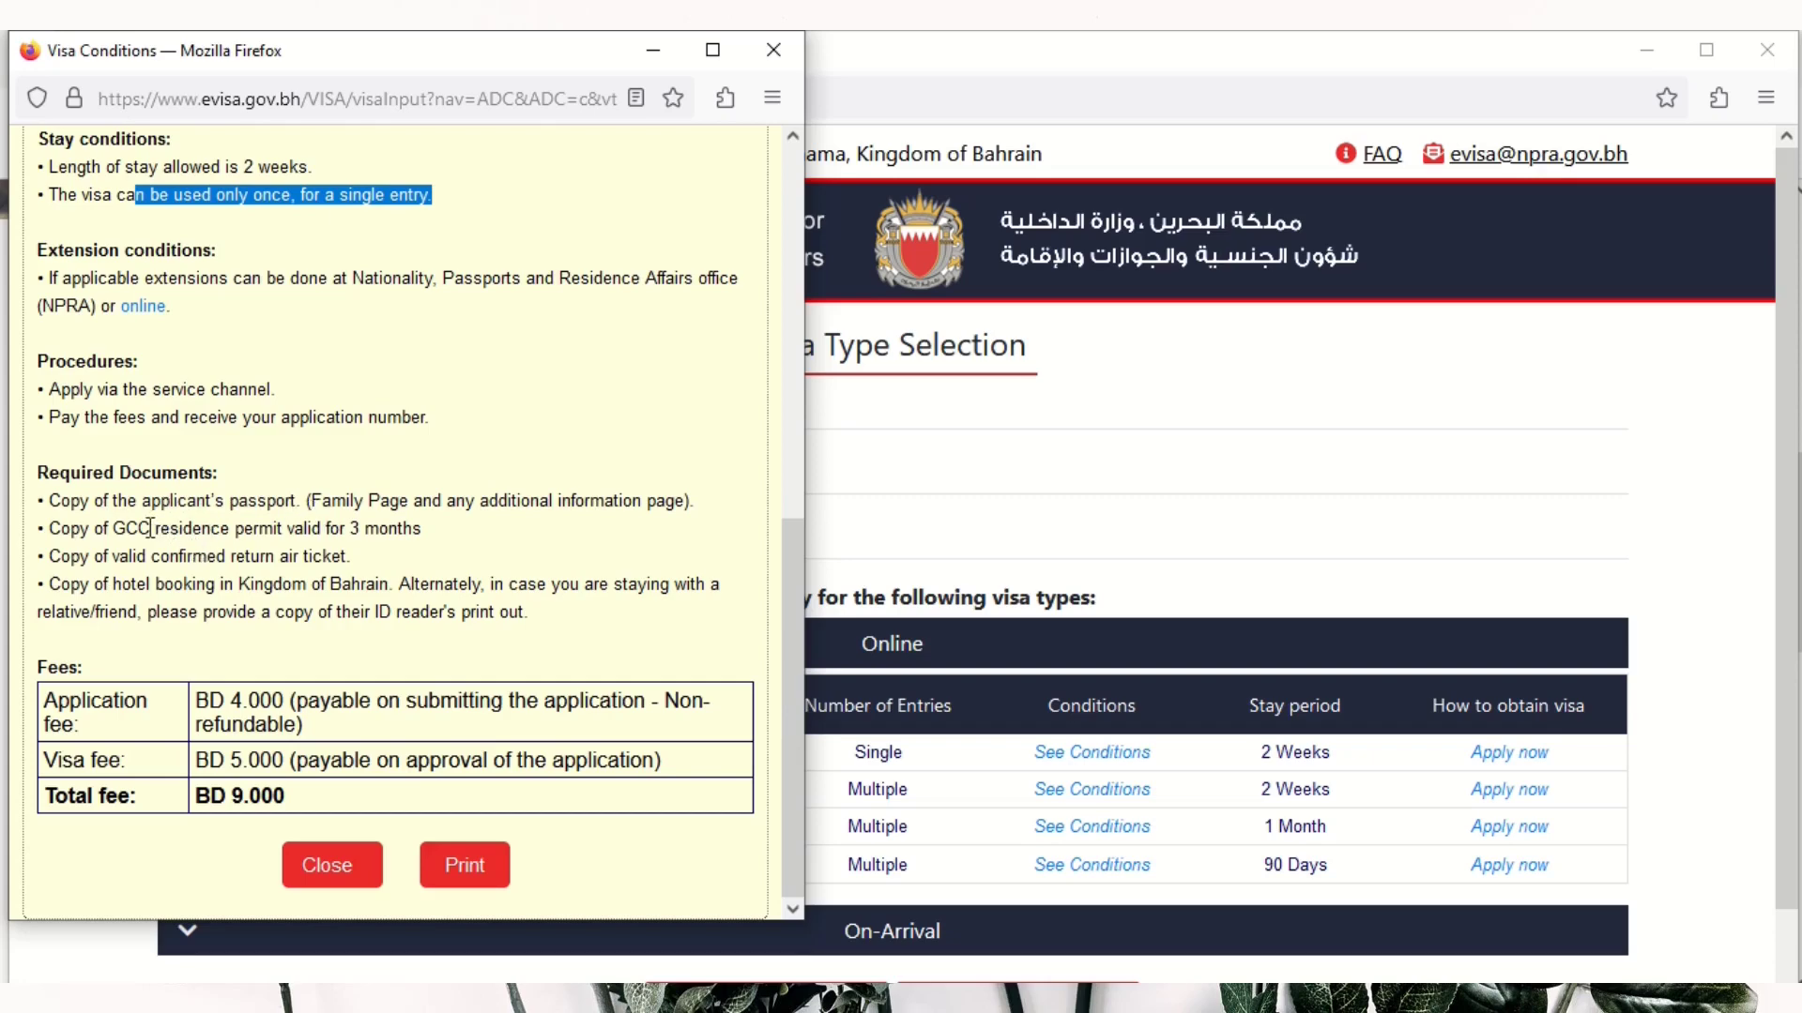
{"action": "left_click_drag", "start_coordinate": [163, 528], "coordinate": [424, 536]}
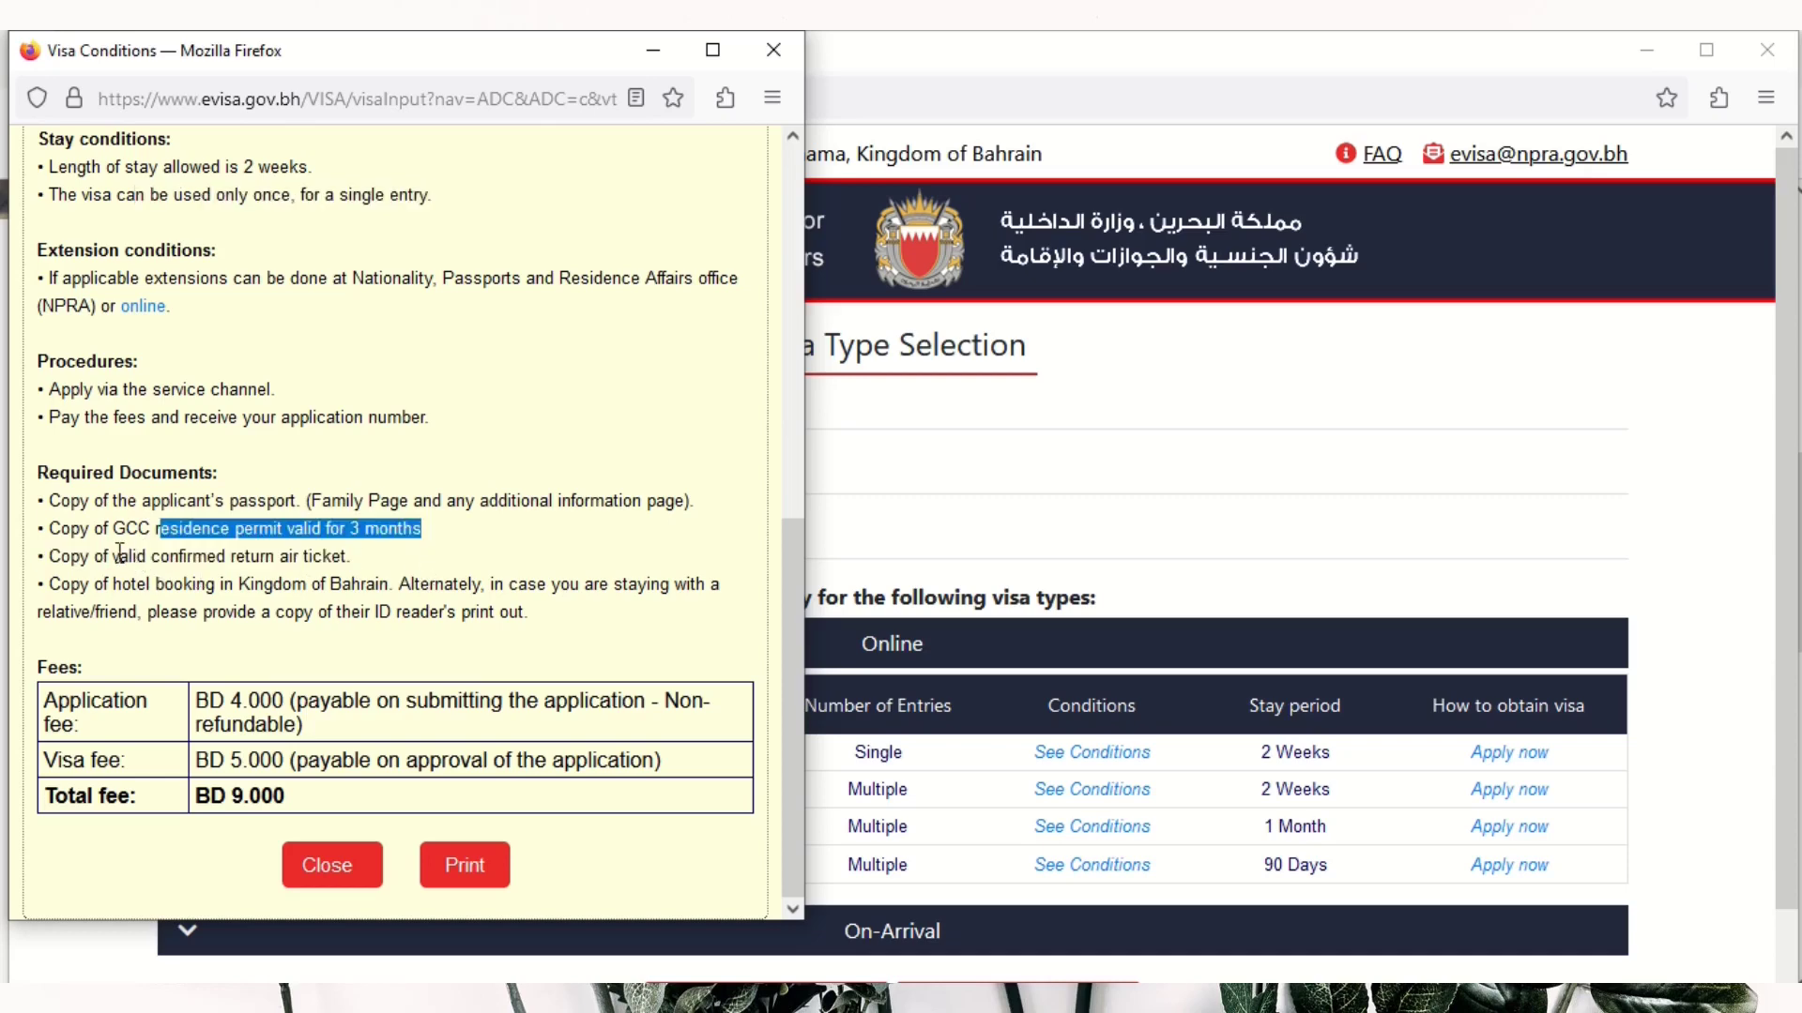
{"action": "left_click_drag", "start_coordinate": [119, 556], "coordinate": [350, 557]}
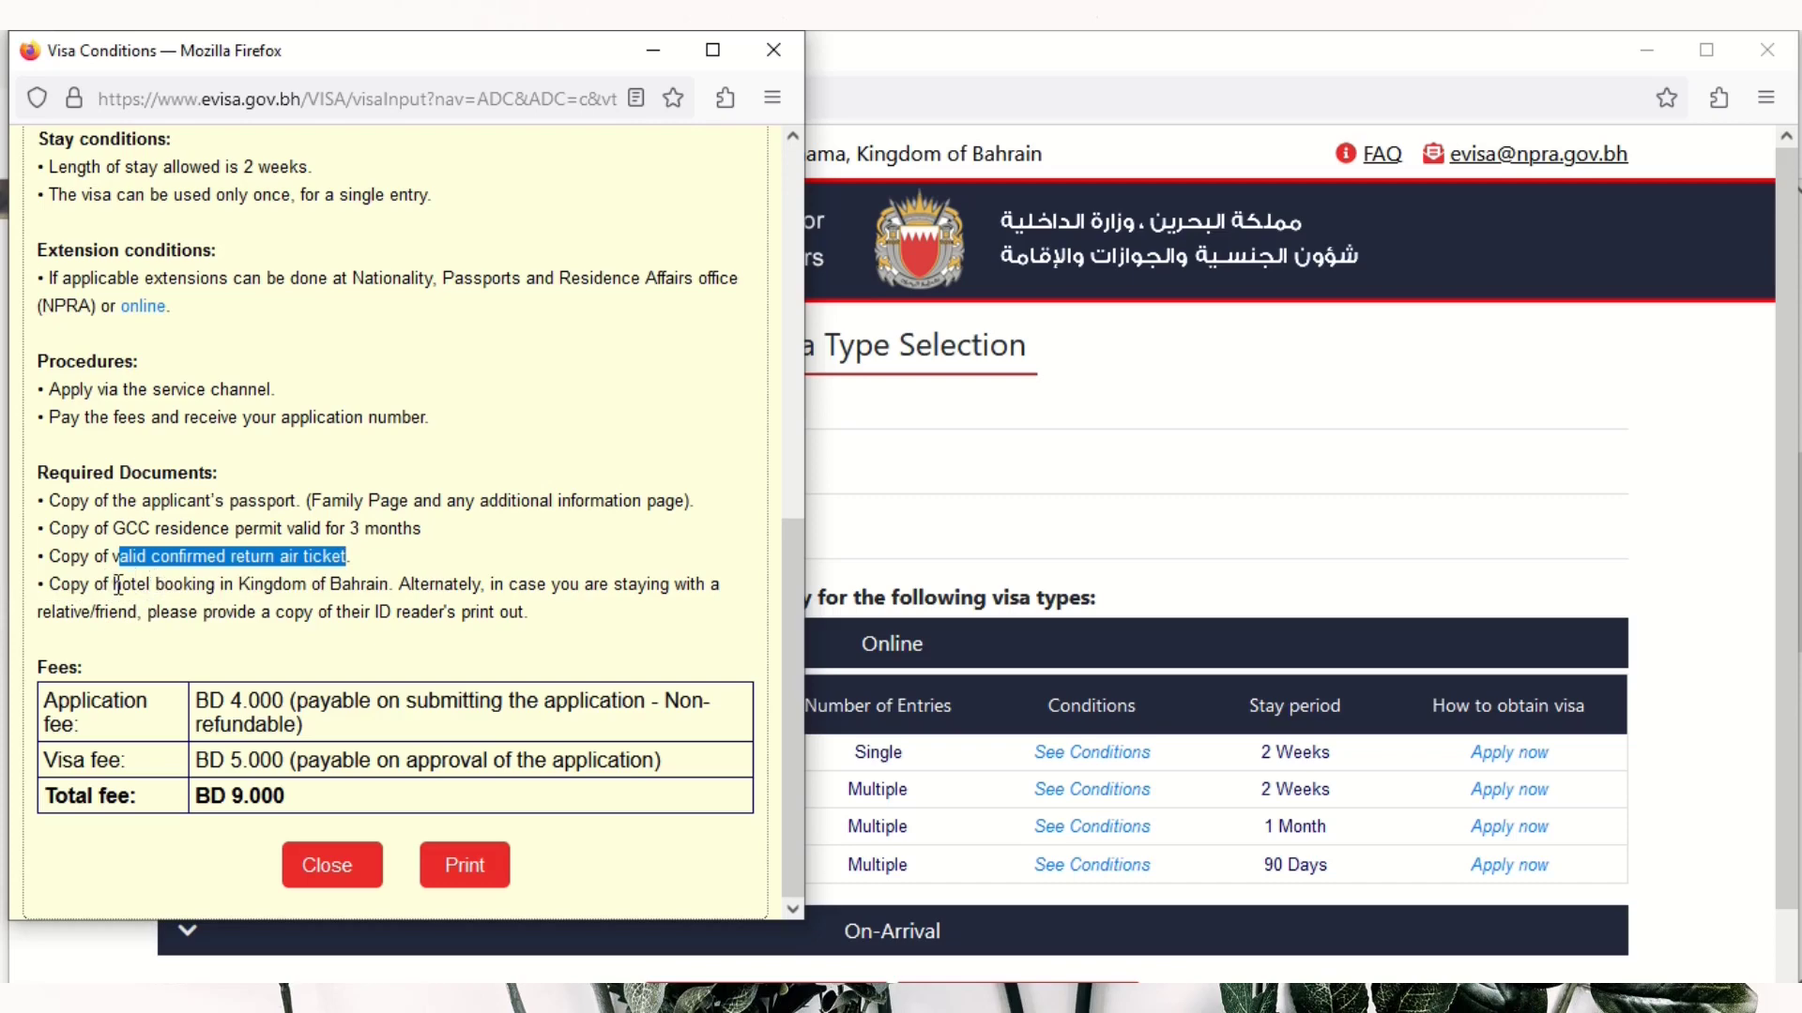
{"action": "left_click_drag", "start_coordinate": [113, 586], "coordinate": [390, 582]}
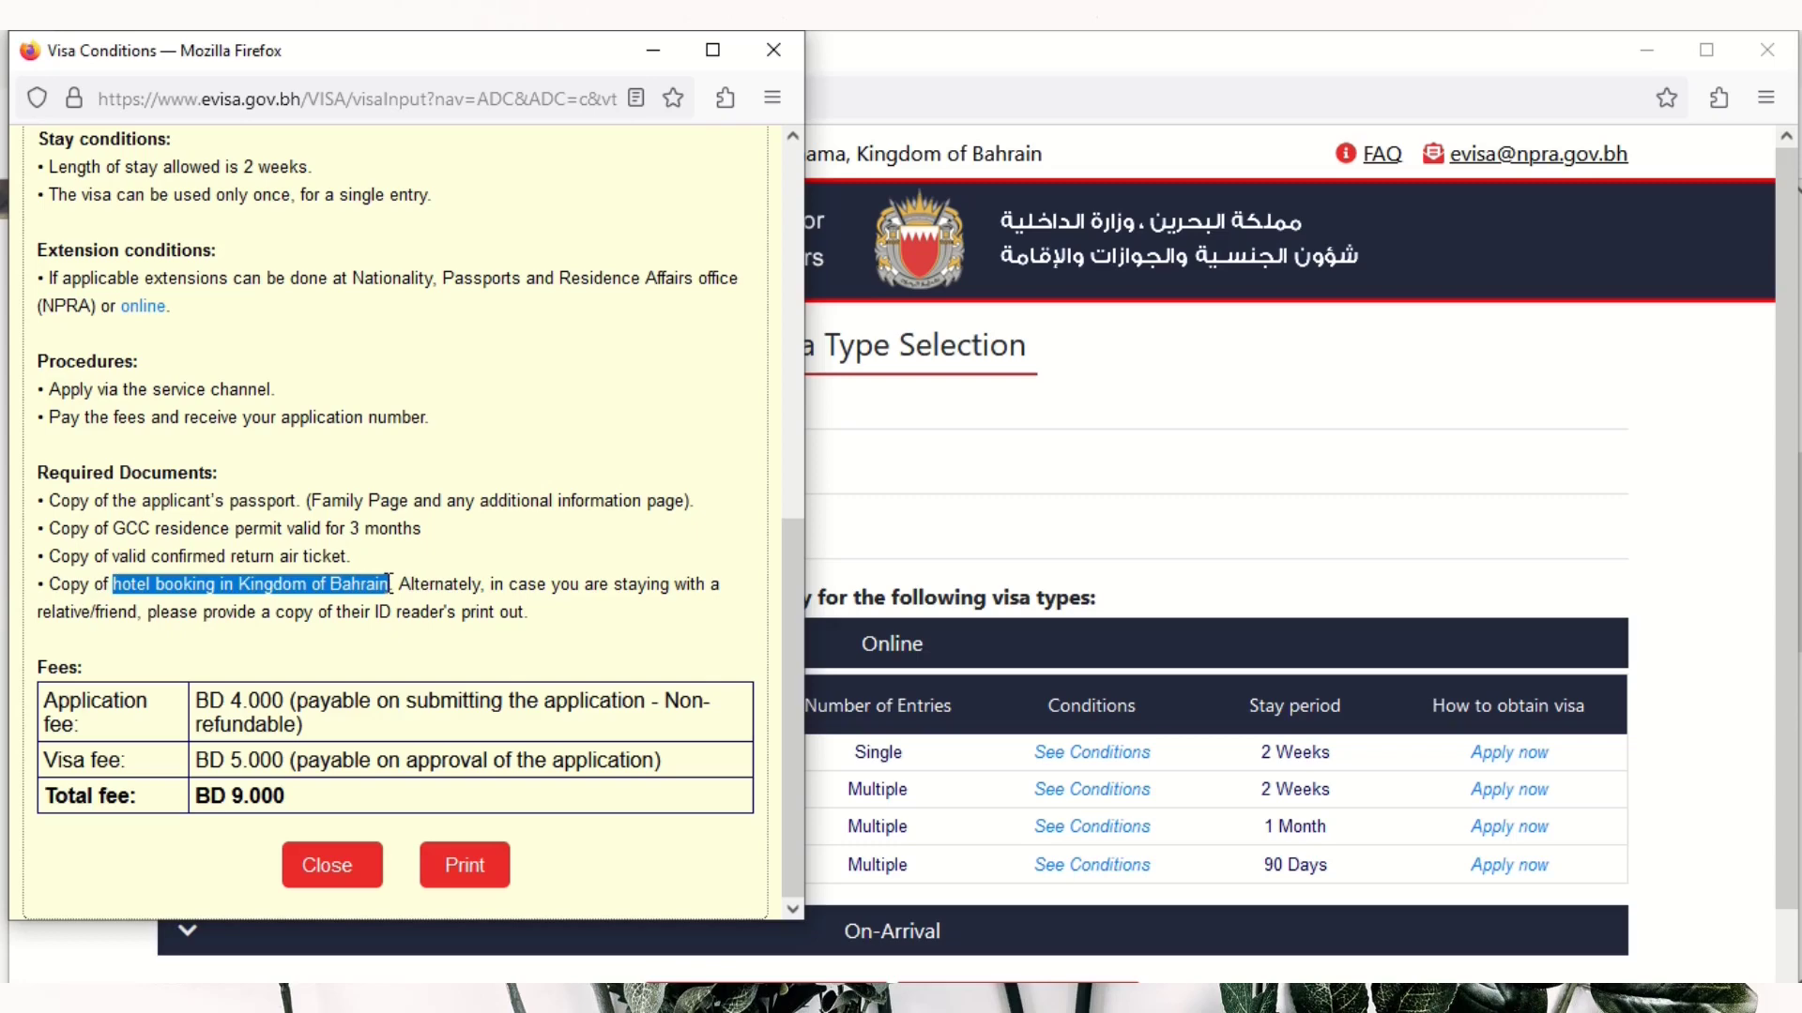
{"action": "left_click", "coordinate": [389, 583]}
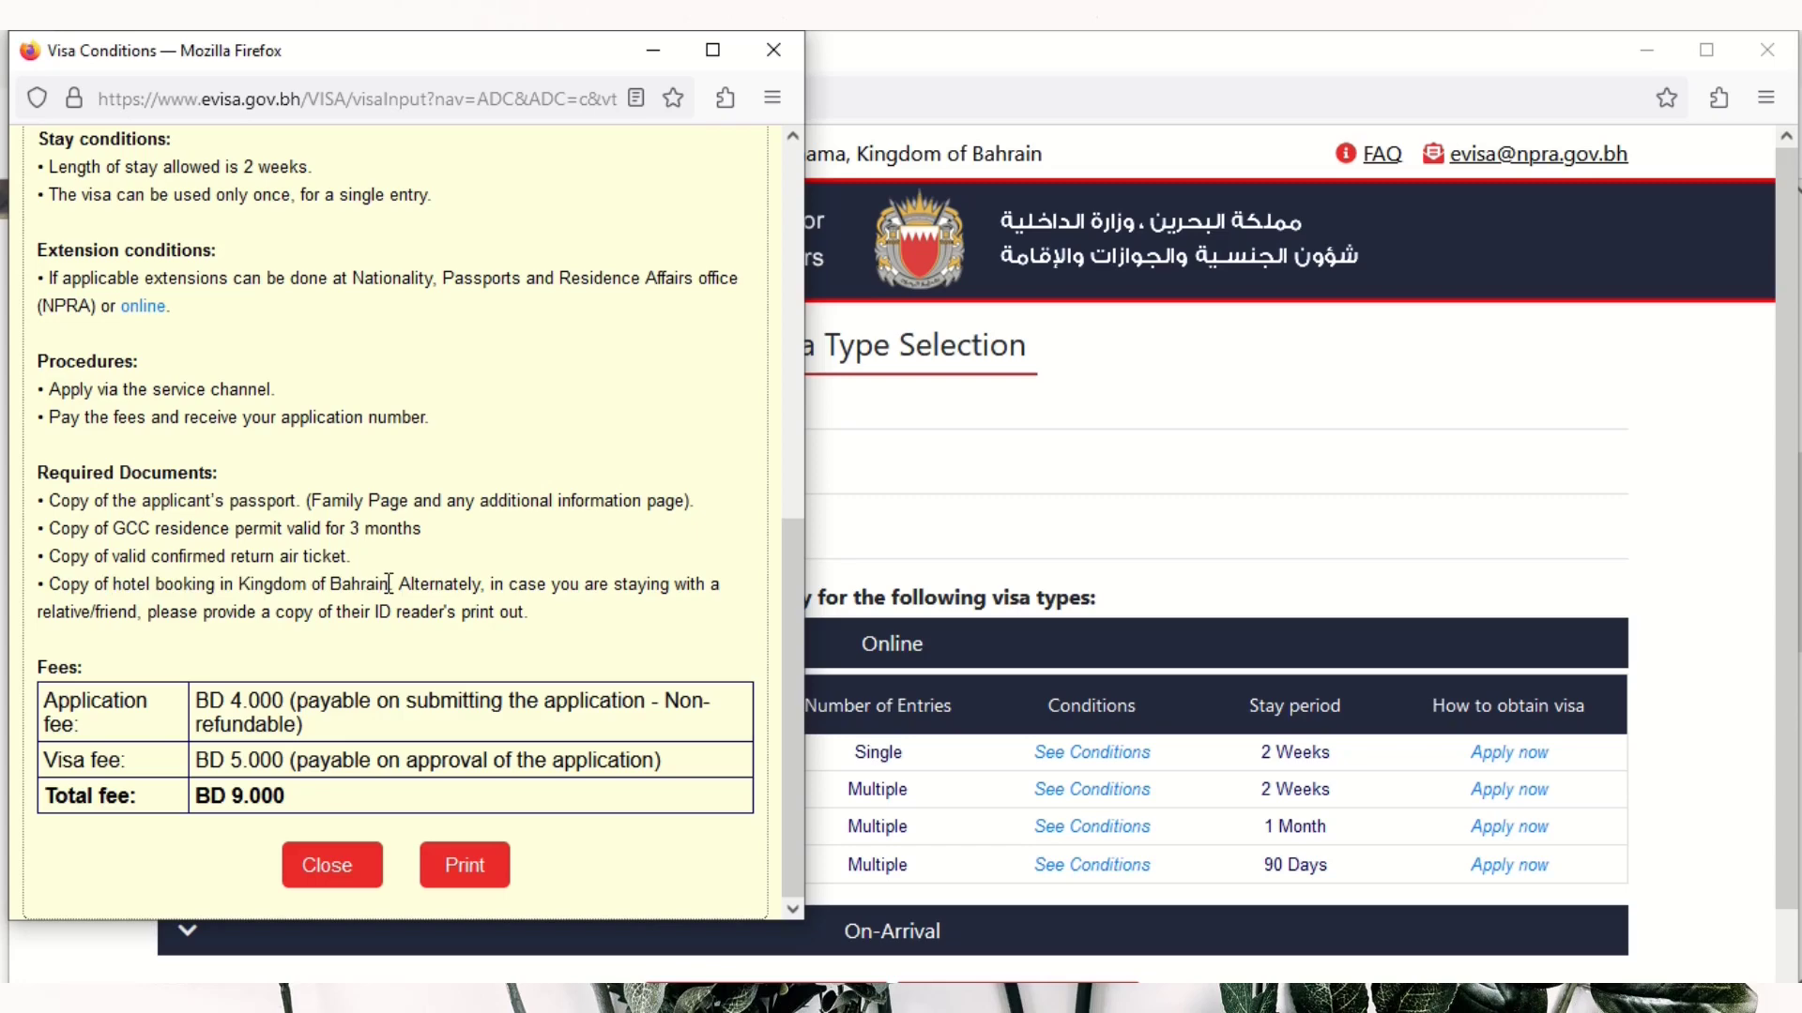
{"action": "left_click_drag", "start_coordinate": [194, 700], "coordinate": [276, 713]}
- Close the visa conditions and start the application for Visit Visa (GCC Resident) - 2 Weeks Single Entry
{"action": "left_click", "coordinate": [180, 706]}
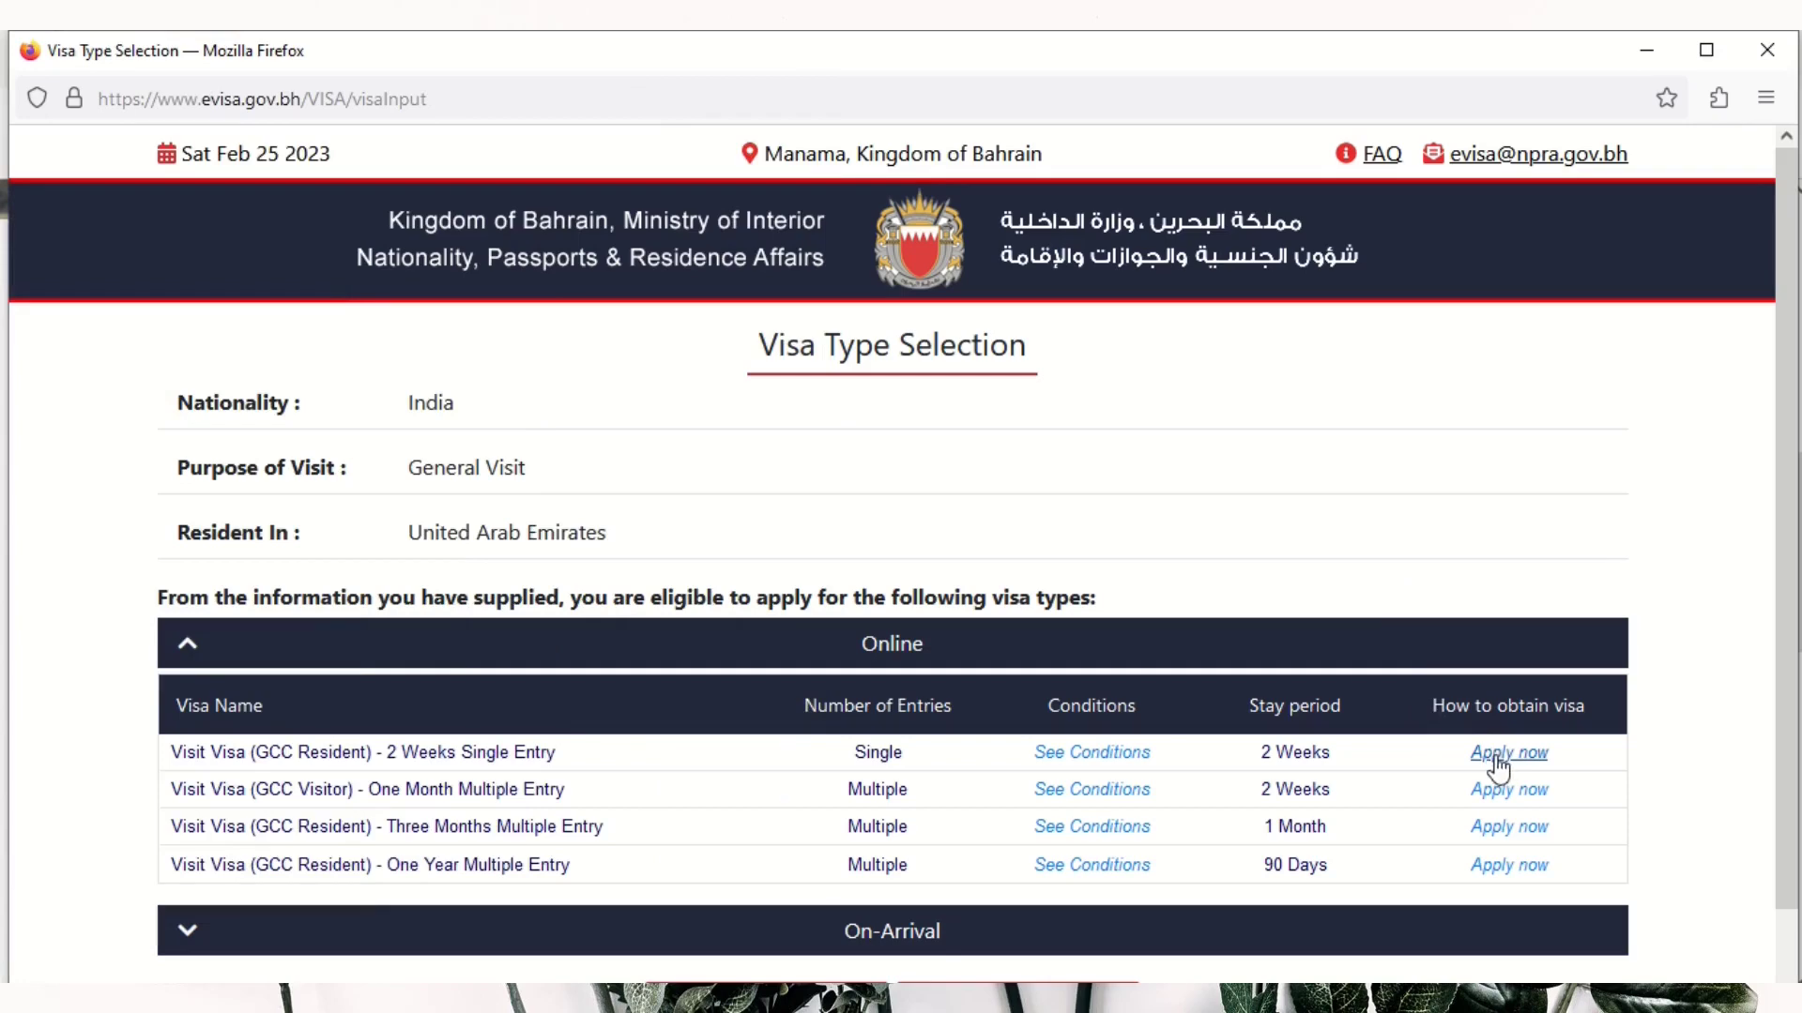
{"action": "left_click", "coordinate": [1498, 754]}
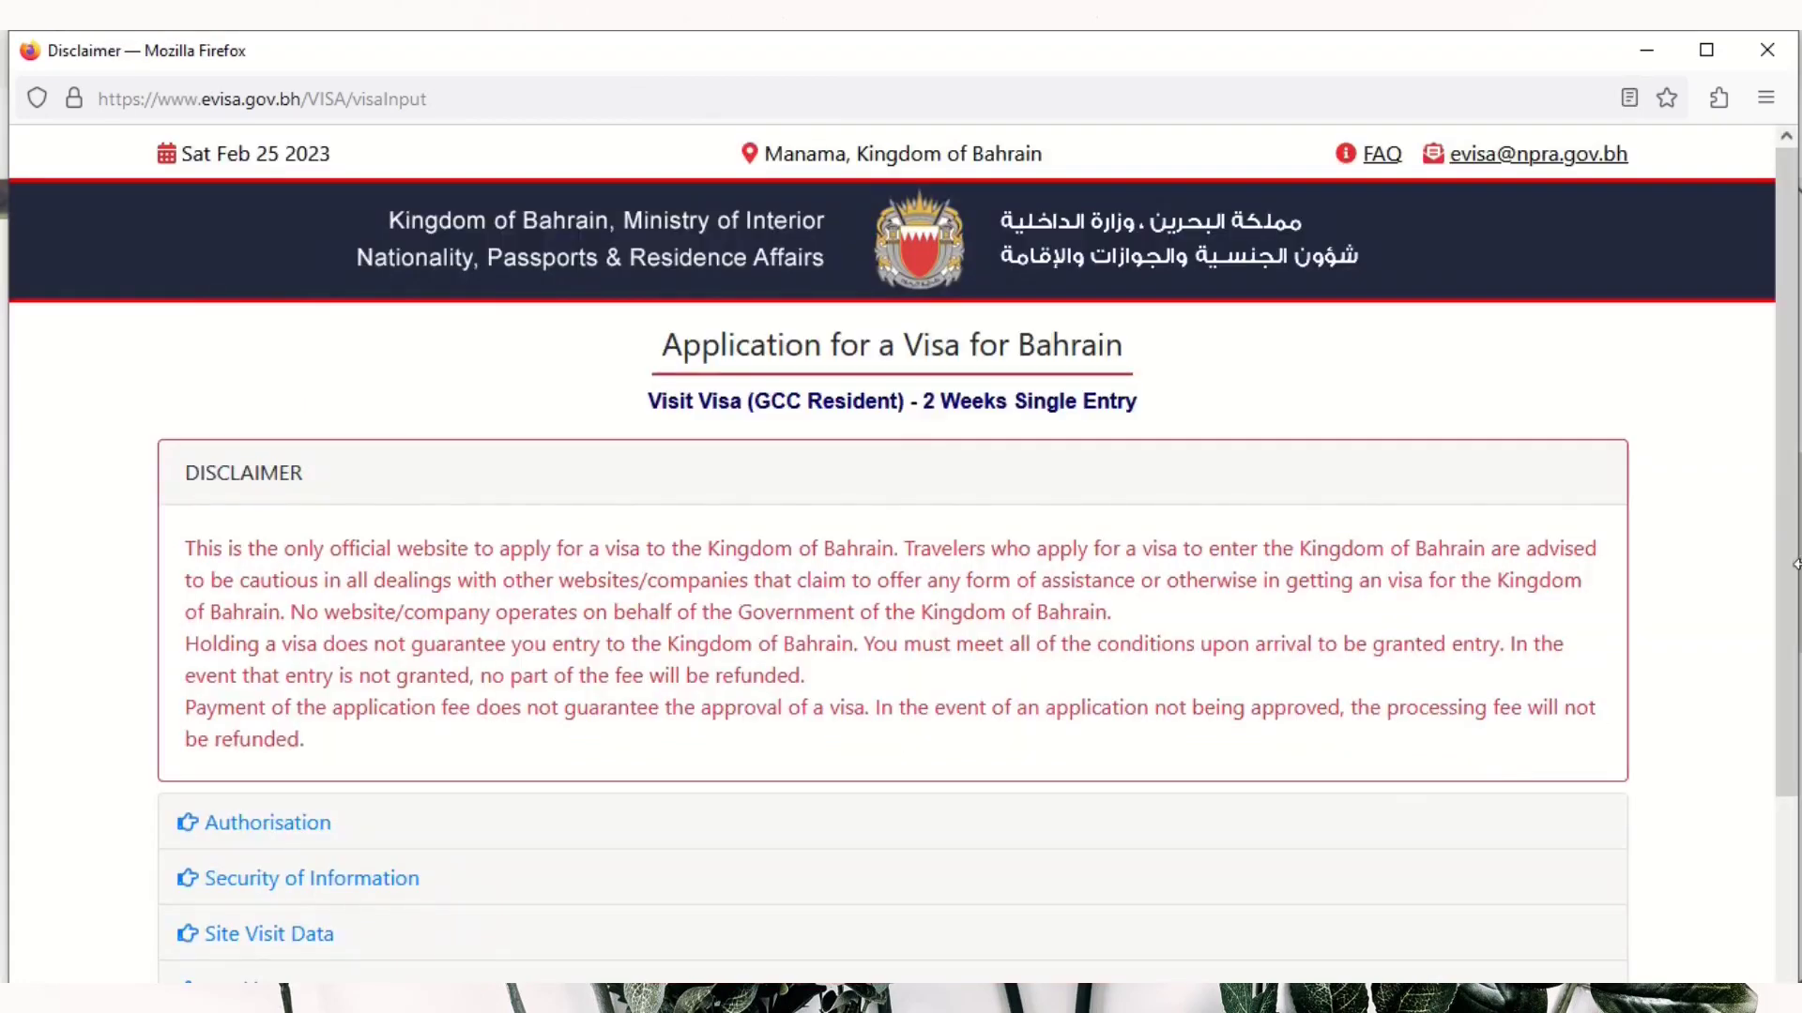
- Read through the visa application disclaimer and accept its terms
{"action": "left_click_drag", "start_coordinate": [1788, 410], "coordinate": [1788, 630]}
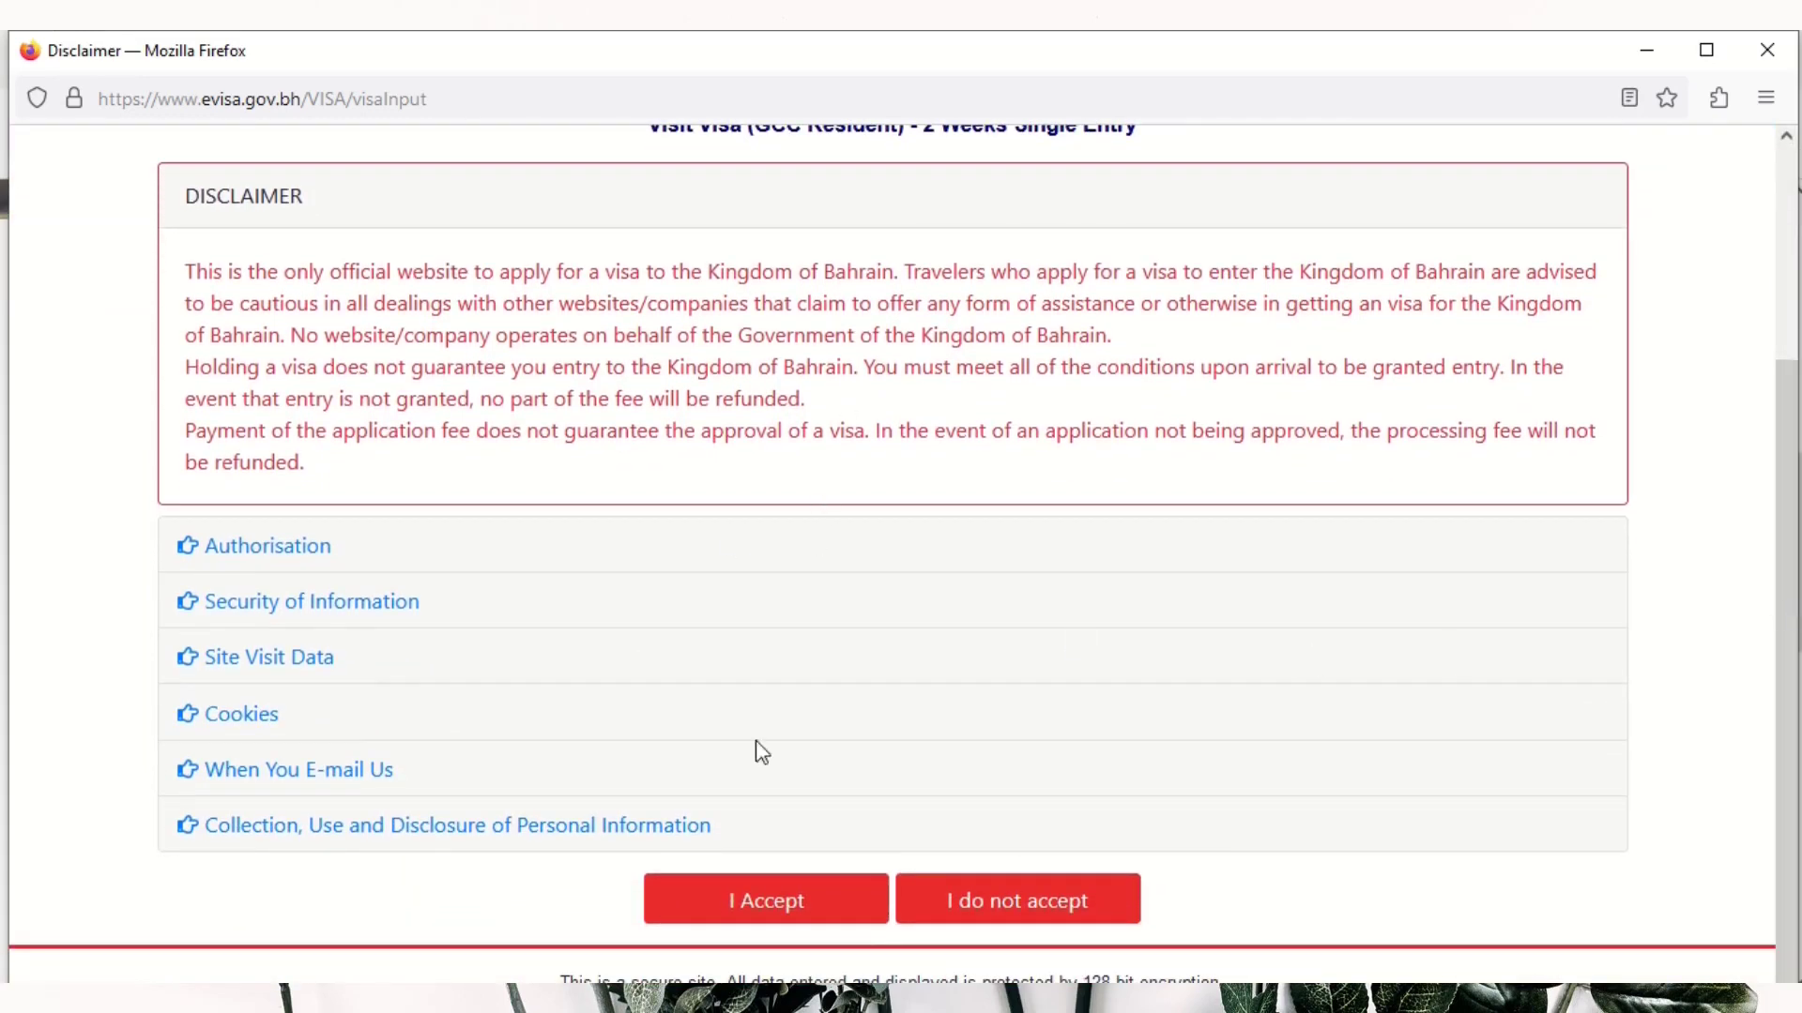
{"action": "left_click", "coordinate": [761, 911]}
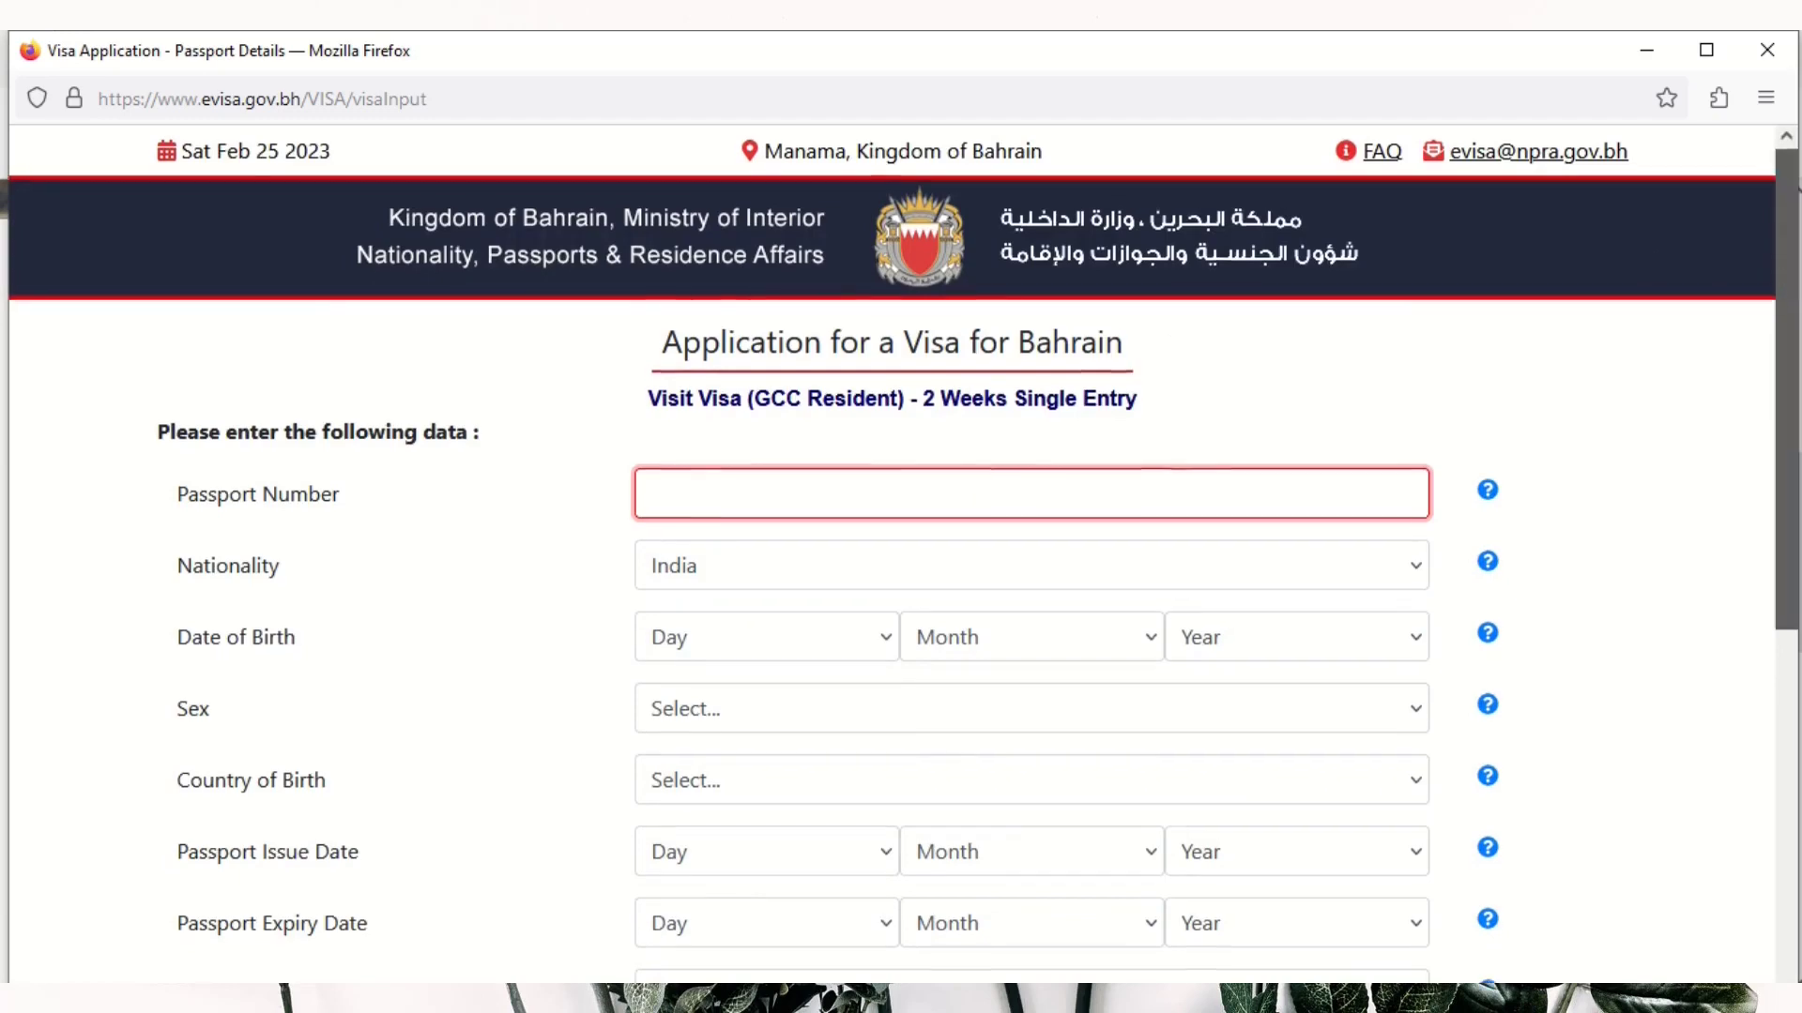
- Review the passport, personal and employment fields of the application form, and proceed past the data confirmation page
{"action": "scroll", "coordinate": [1771, 262], "scroll_direction": "down", "scroll_amount": 6}
{"action": "scroll", "coordinate": [1780, 279], "scroll_direction": "up", "scroll_amount": 7}
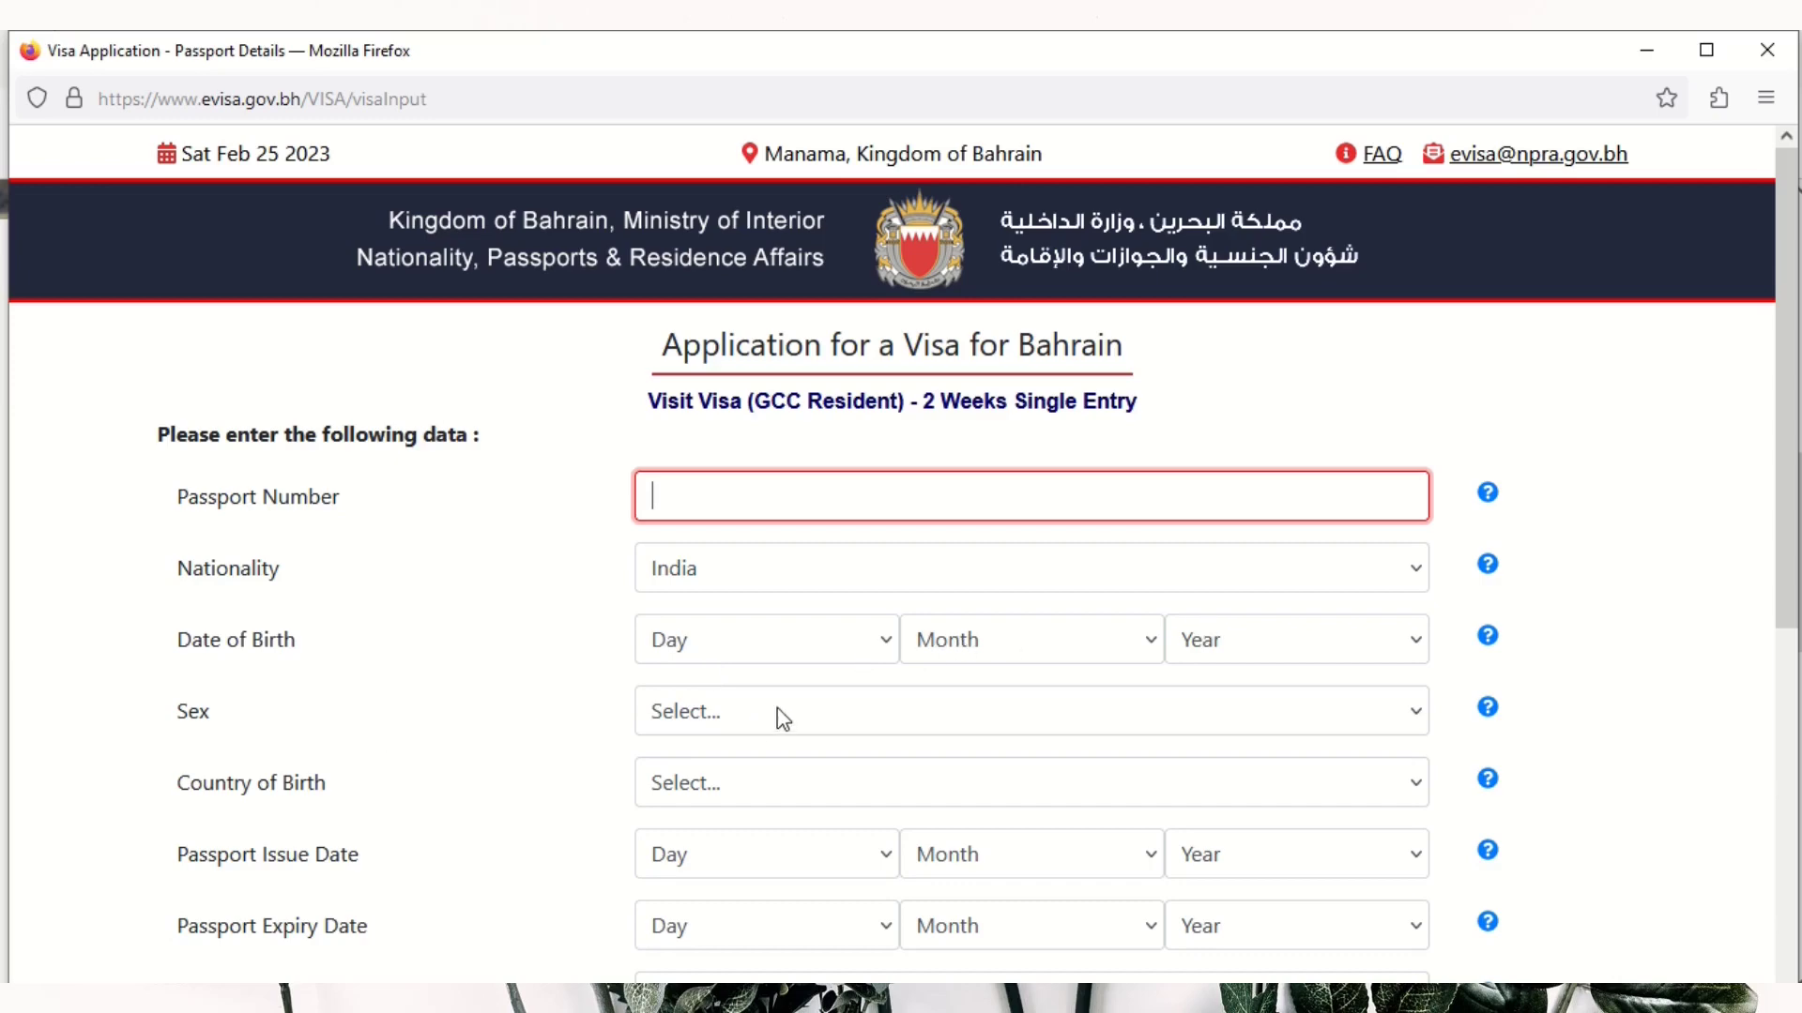
{"action": "left_click_drag", "start_coordinate": [1783, 429], "coordinate": [1795, 758]}
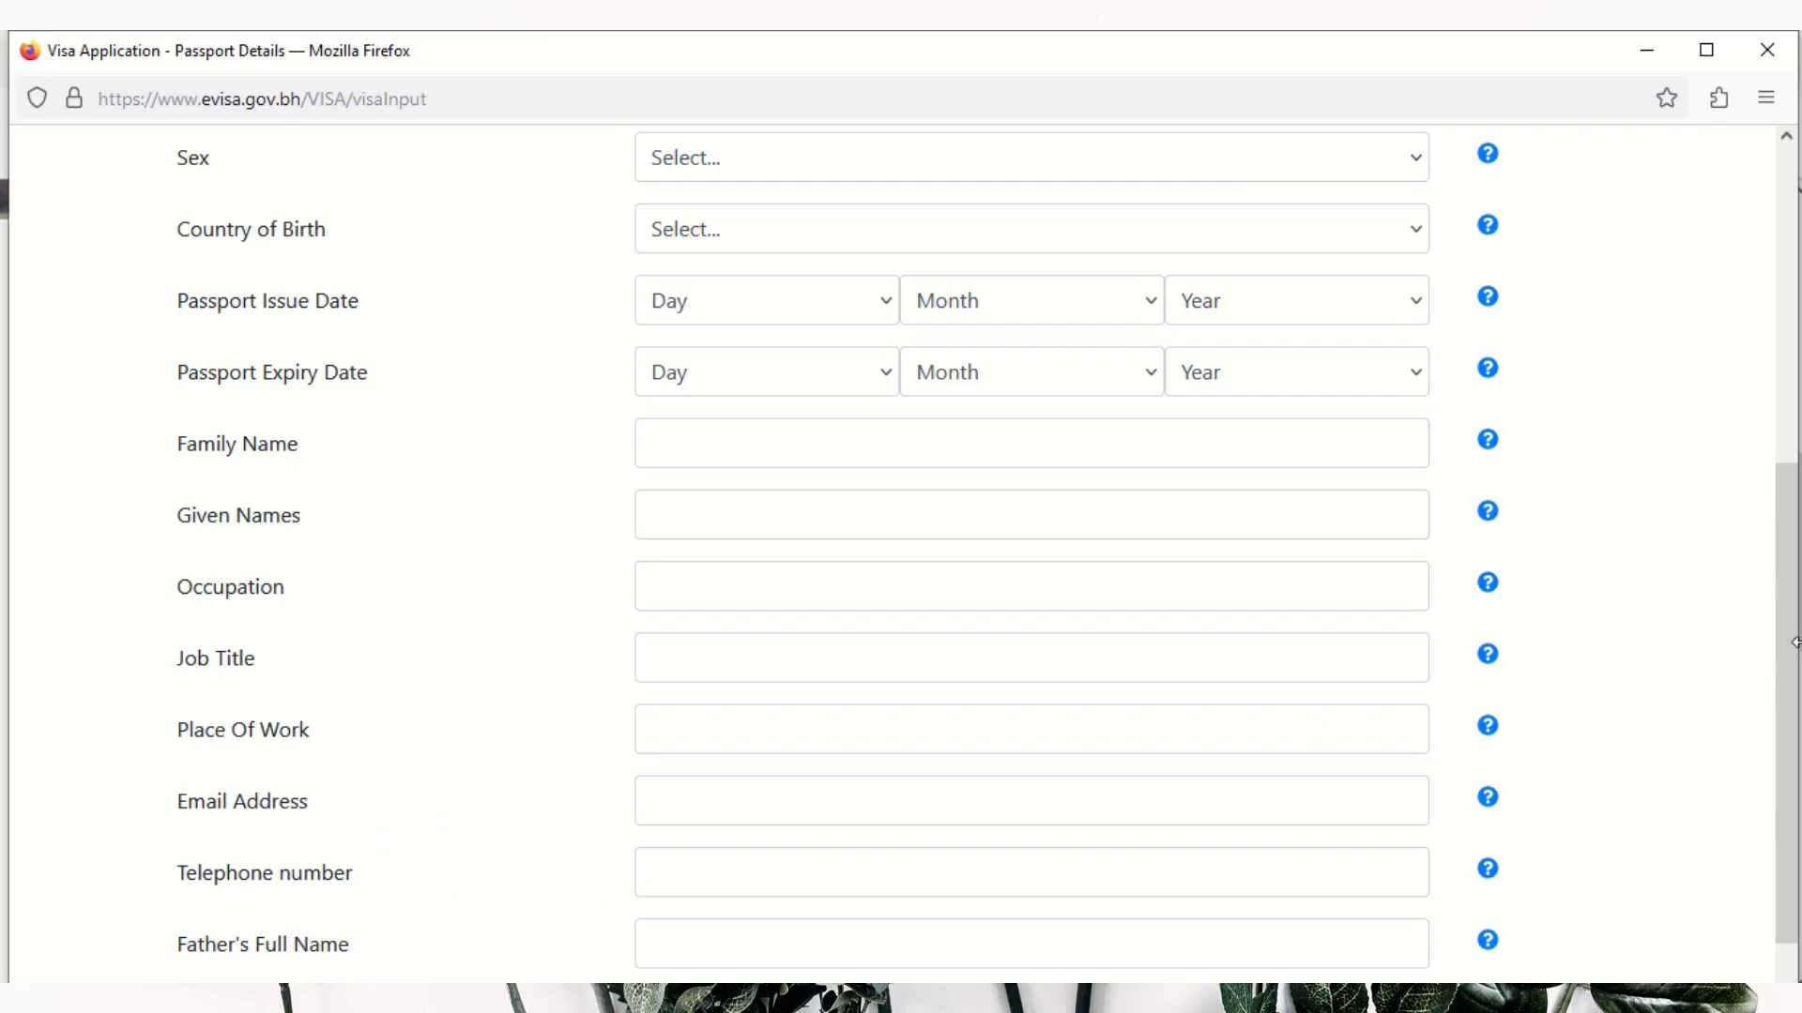
{"action": "left_click_drag", "start_coordinate": [1795, 651], "coordinate": [1795, 721]}
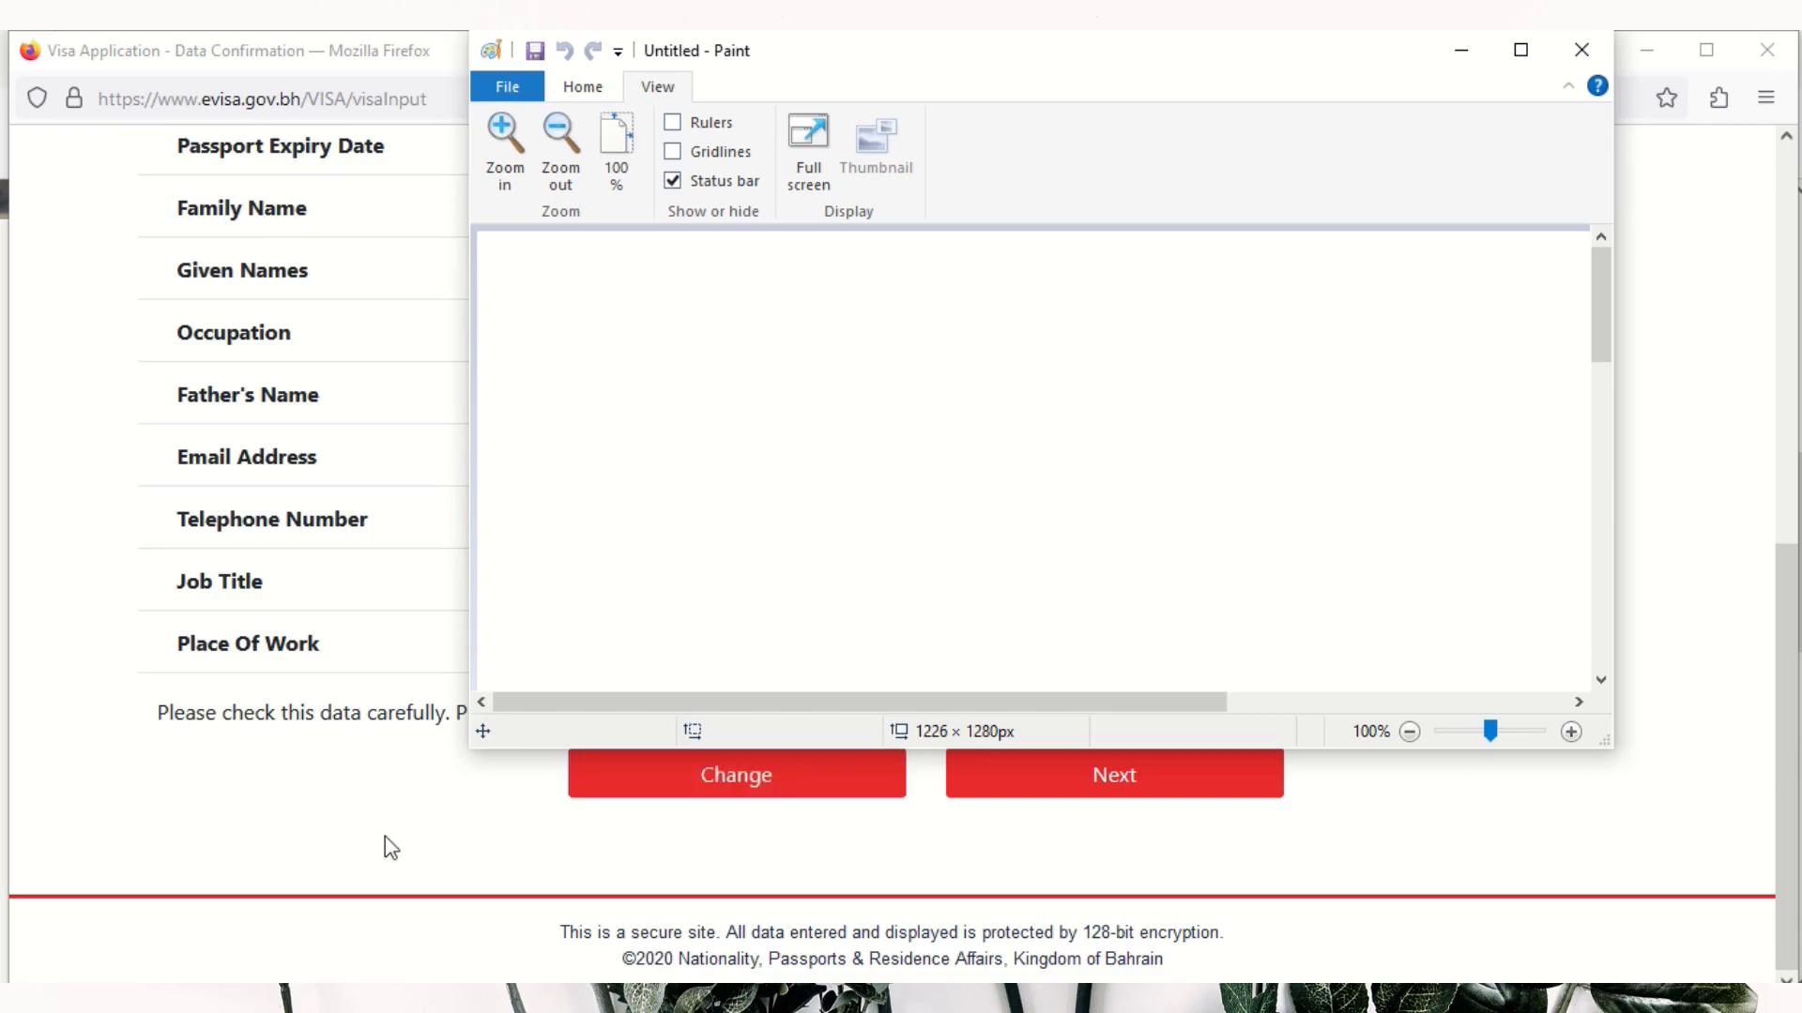
{"action": "left_click", "coordinate": [1053, 800]}
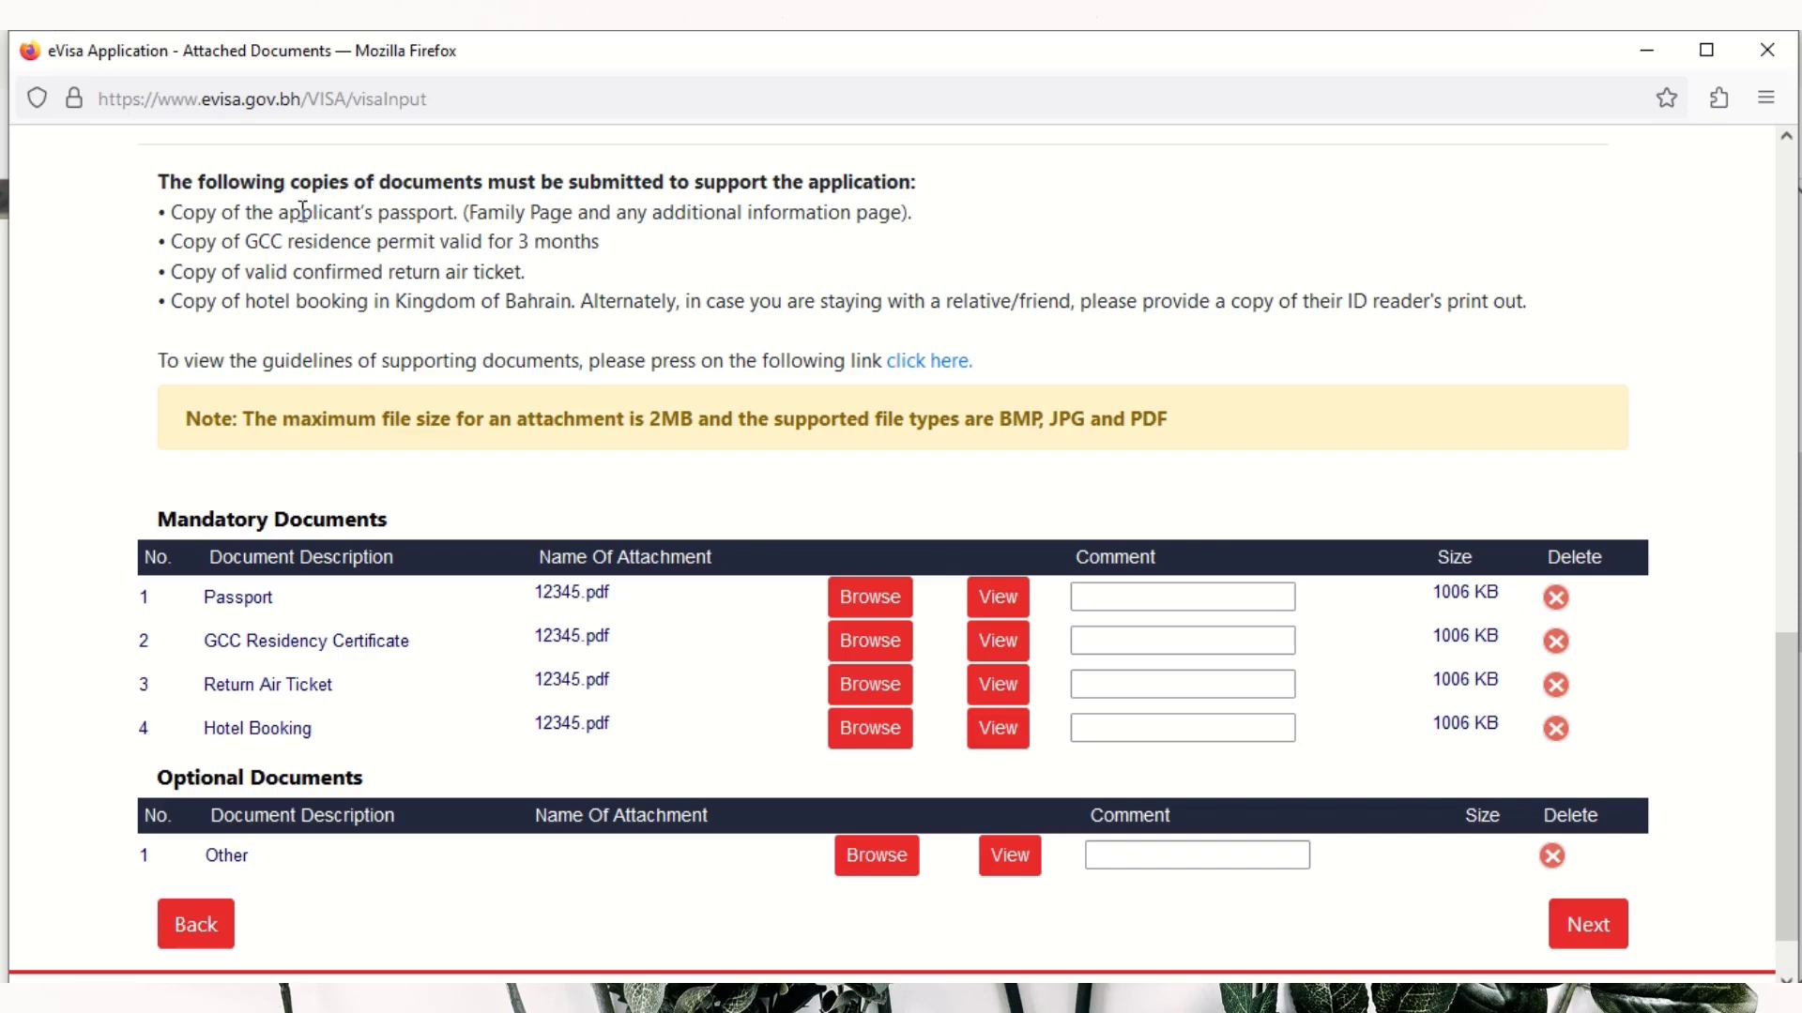
- Review the required supporting documents, highlighting the passport, residence permit and return air ticket items, and submit the attached documents
{"action": "left_click_drag", "start_coordinate": [301, 212], "coordinate": [550, 210]}
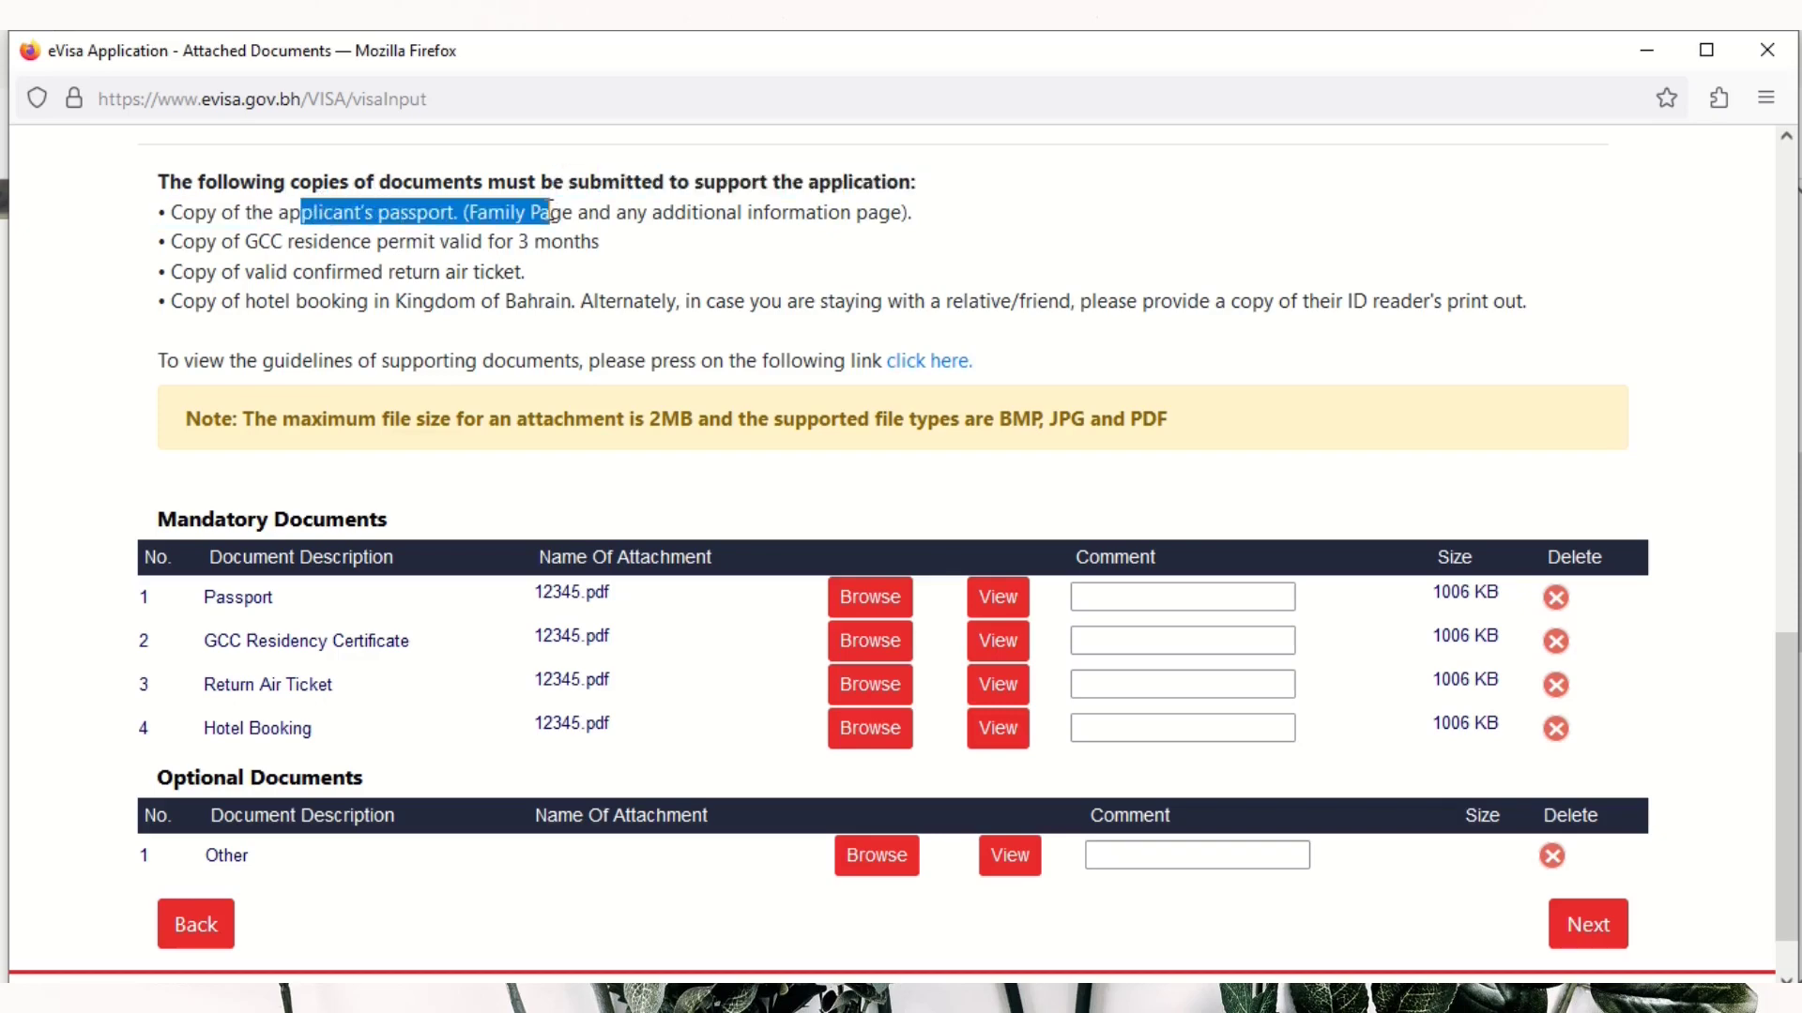
{"action": "left_click_drag", "start_coordinate": [292, 243], "coordinate": [532, 243]}
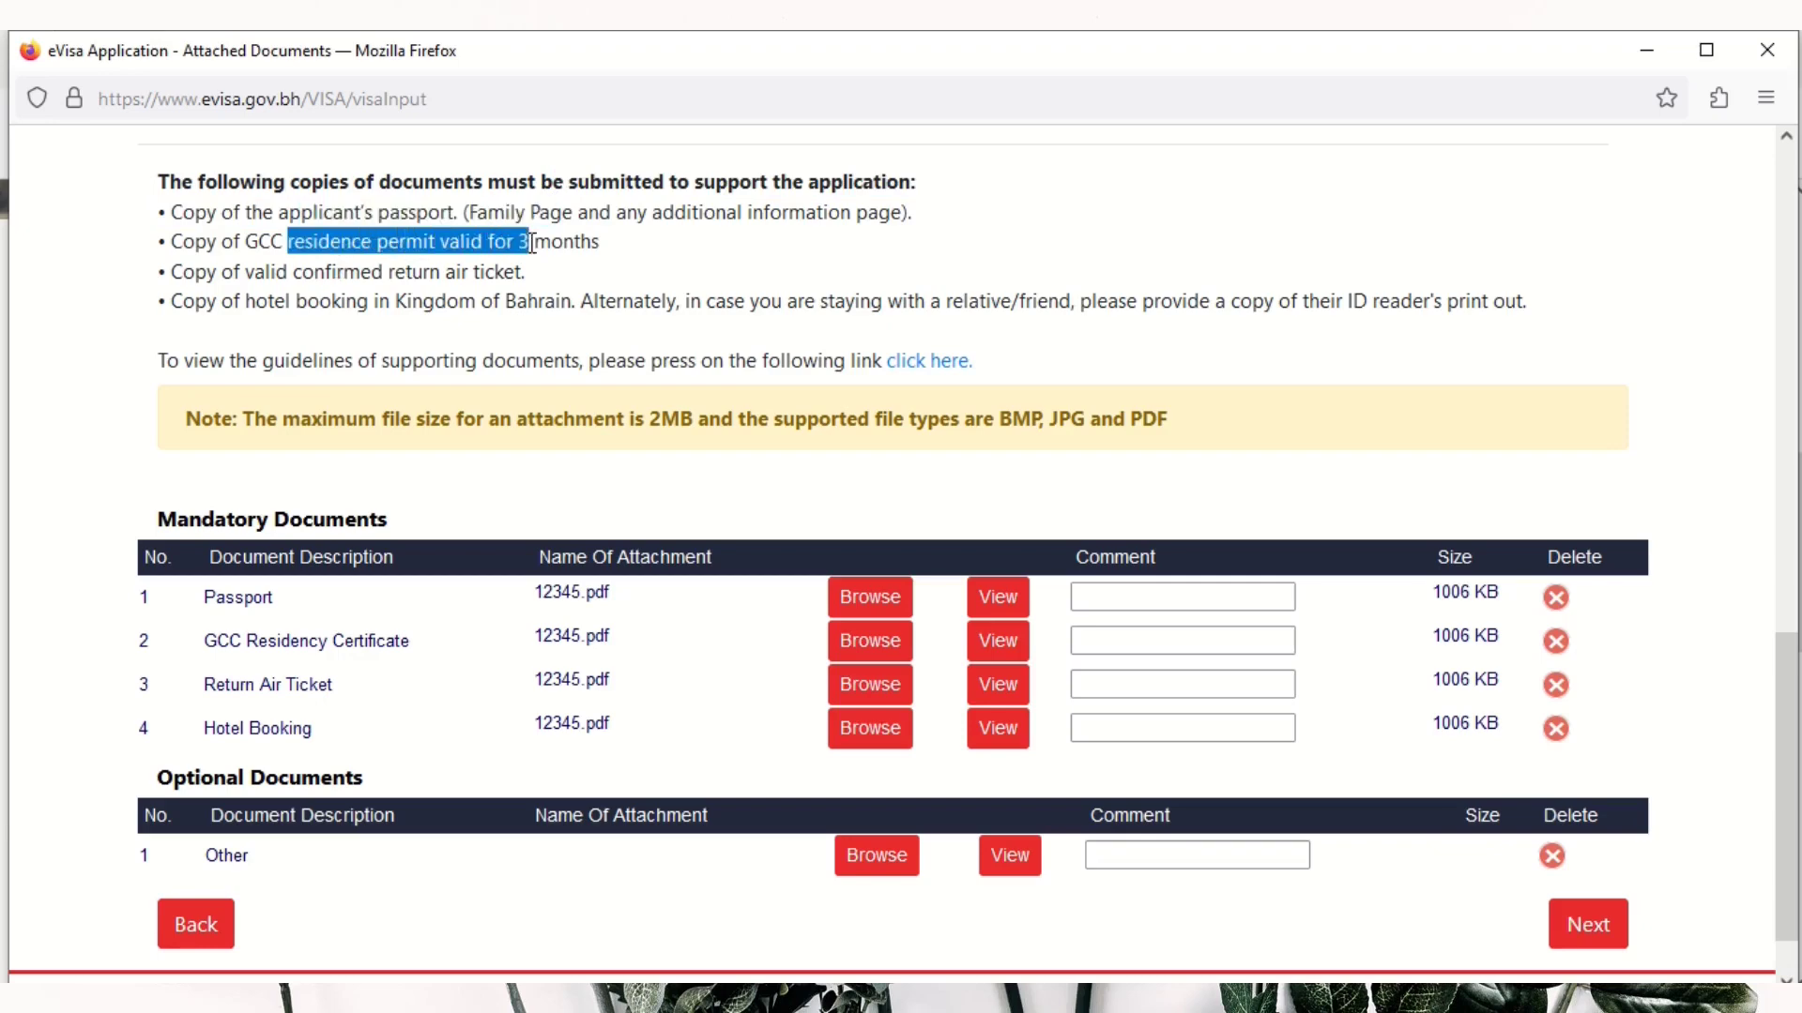
{"action": "left_click_drag", "start_coordinate": [294, 271], "coordinate": [497, 270]}
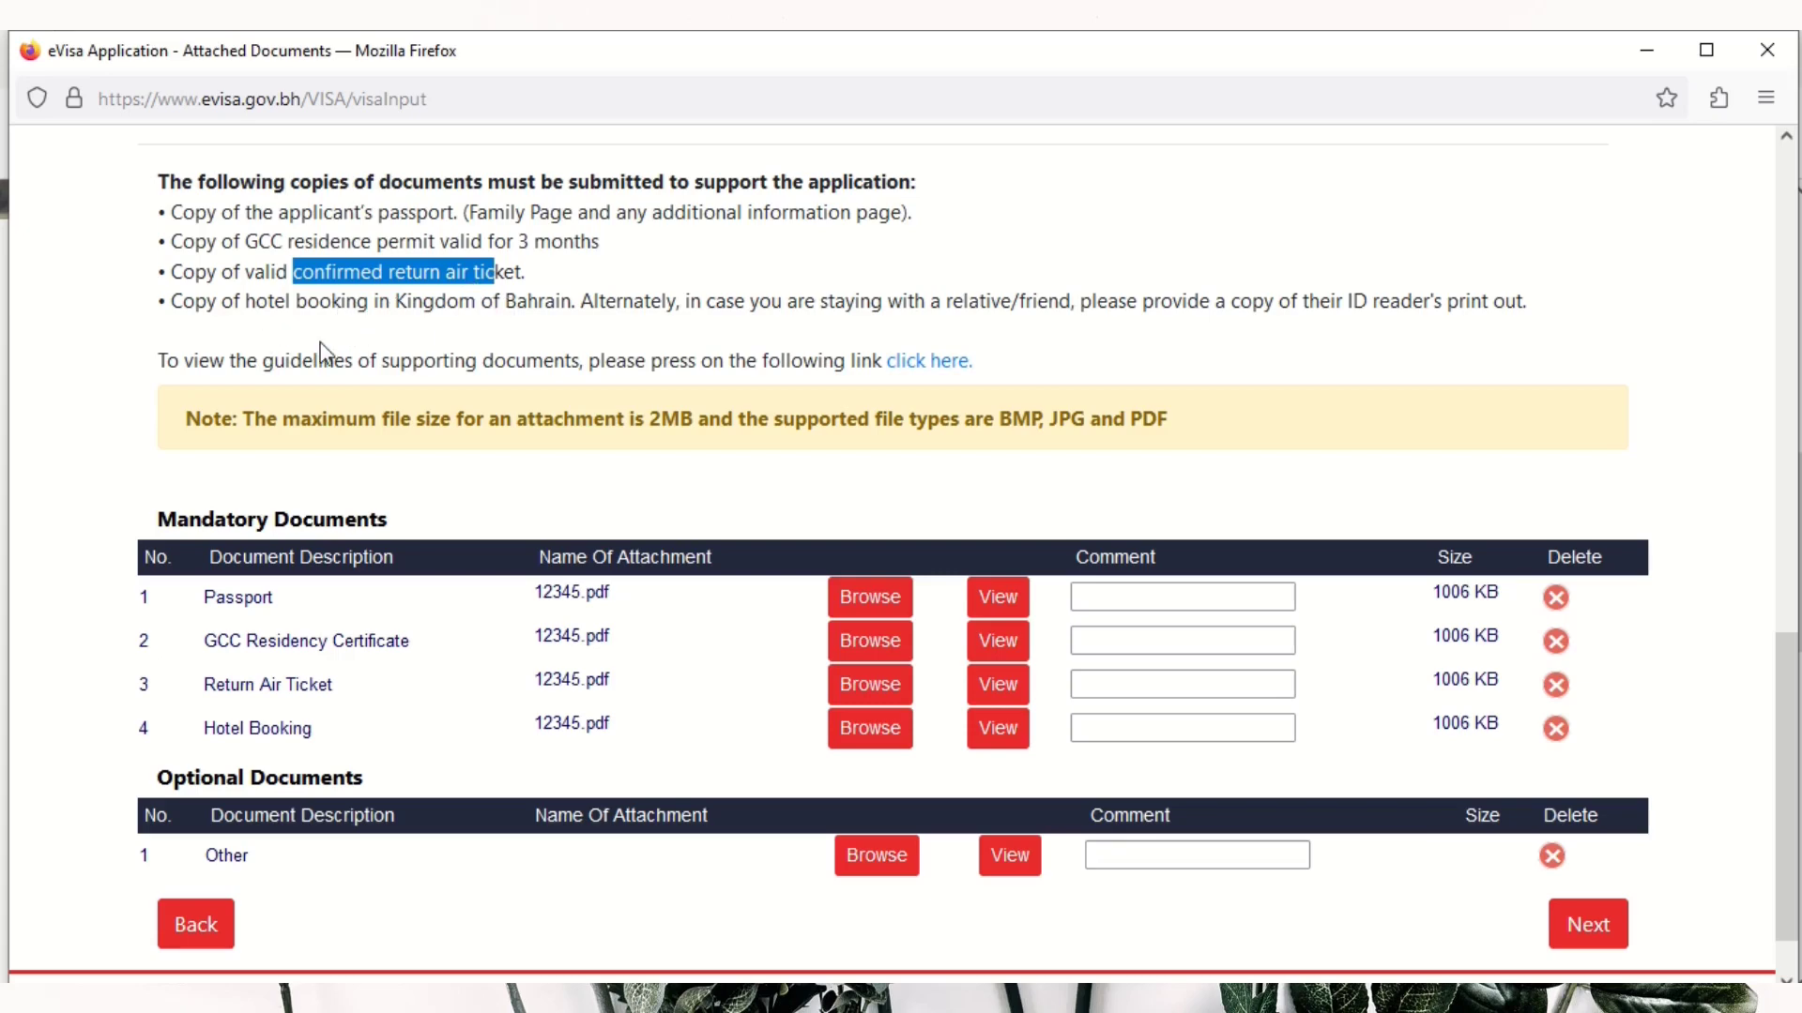
{"action": "left_click", "coordinate": [251, 291]}
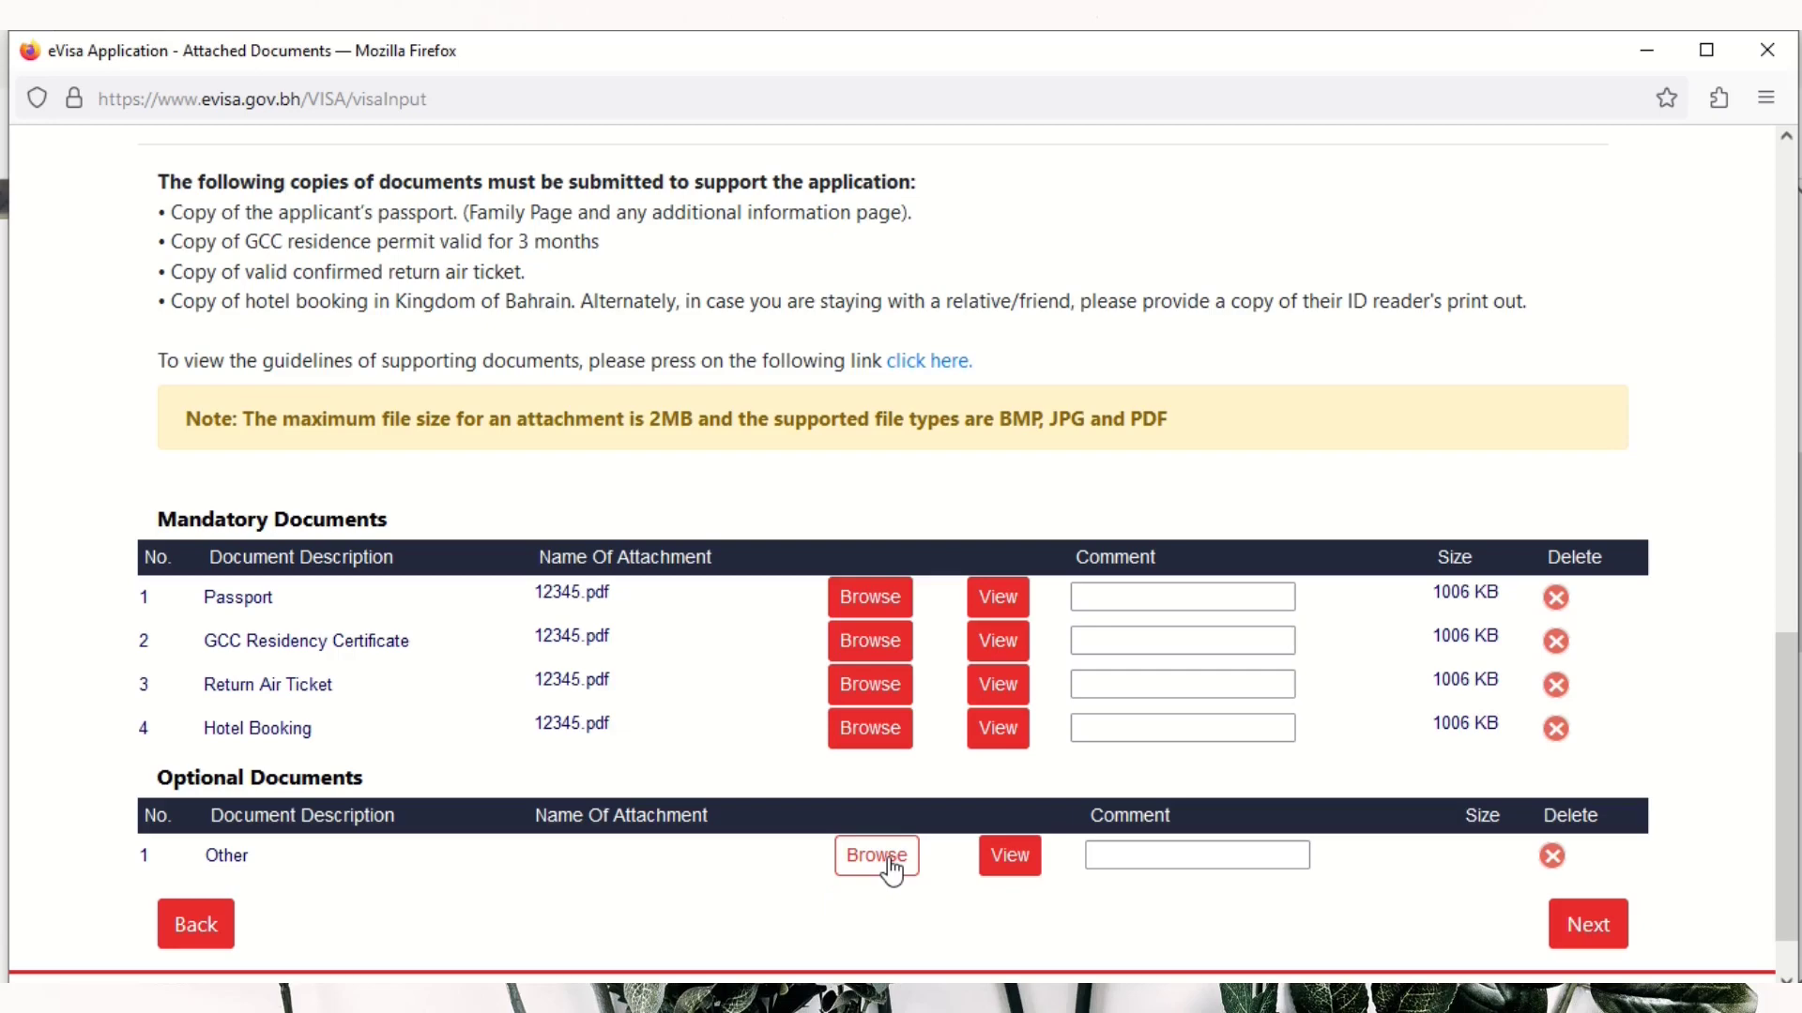
{"action": "left_click", "coordinate": [1569, 940]}
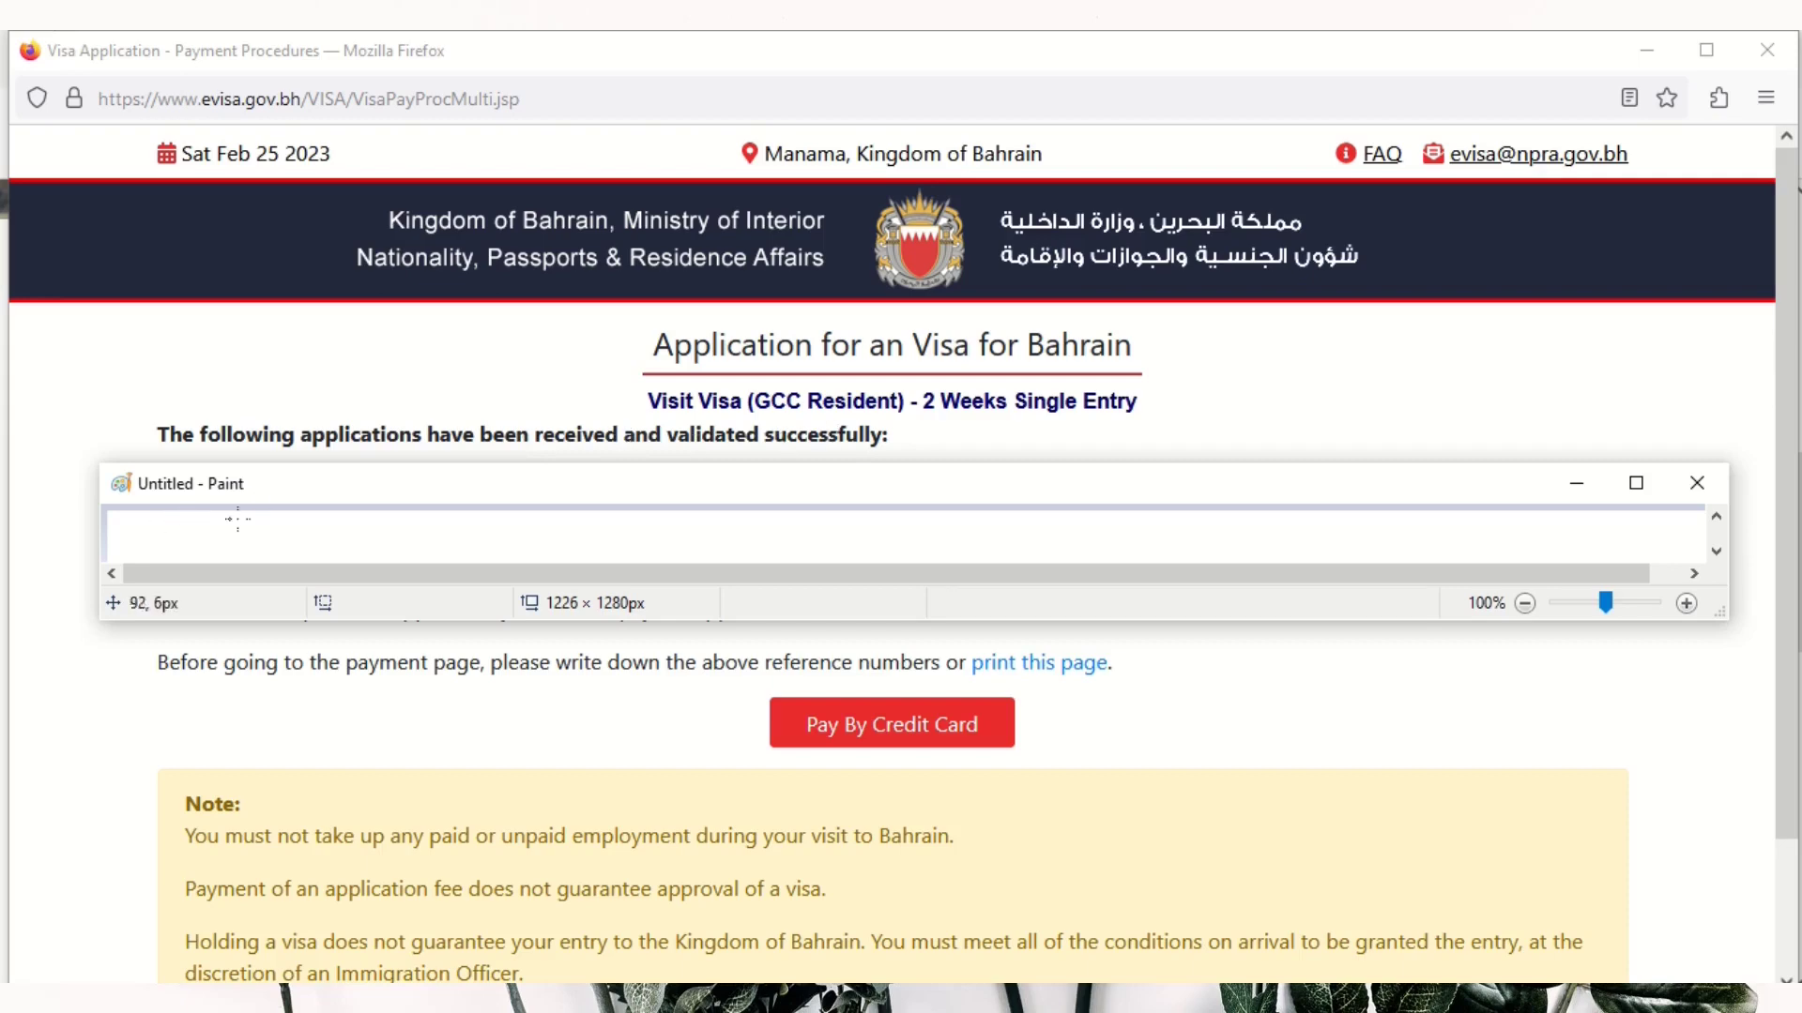
- Choose payment by credit card for the visa application and review the card fields and order details
{"action": "left_click", "coordinate": [867, 731]}
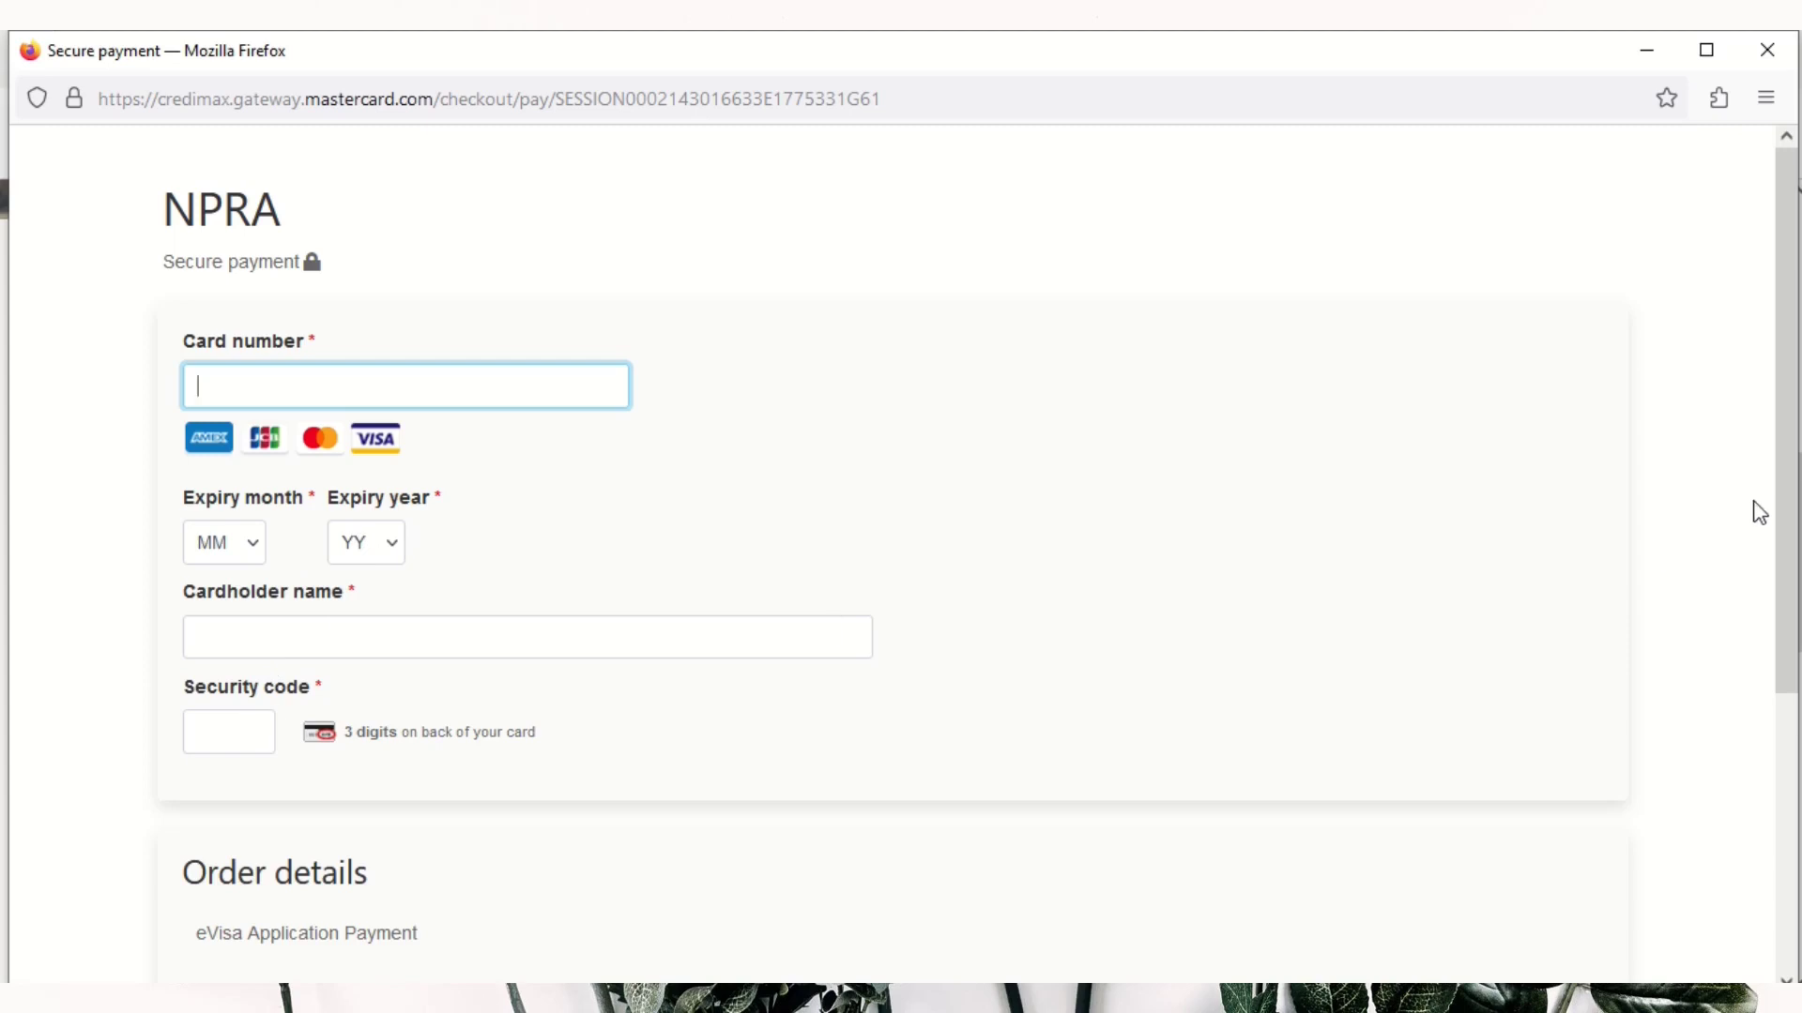
{"action": "left_click_drag", "start_coordinate": [1781, 514], "coordinate": [1792, 757]}
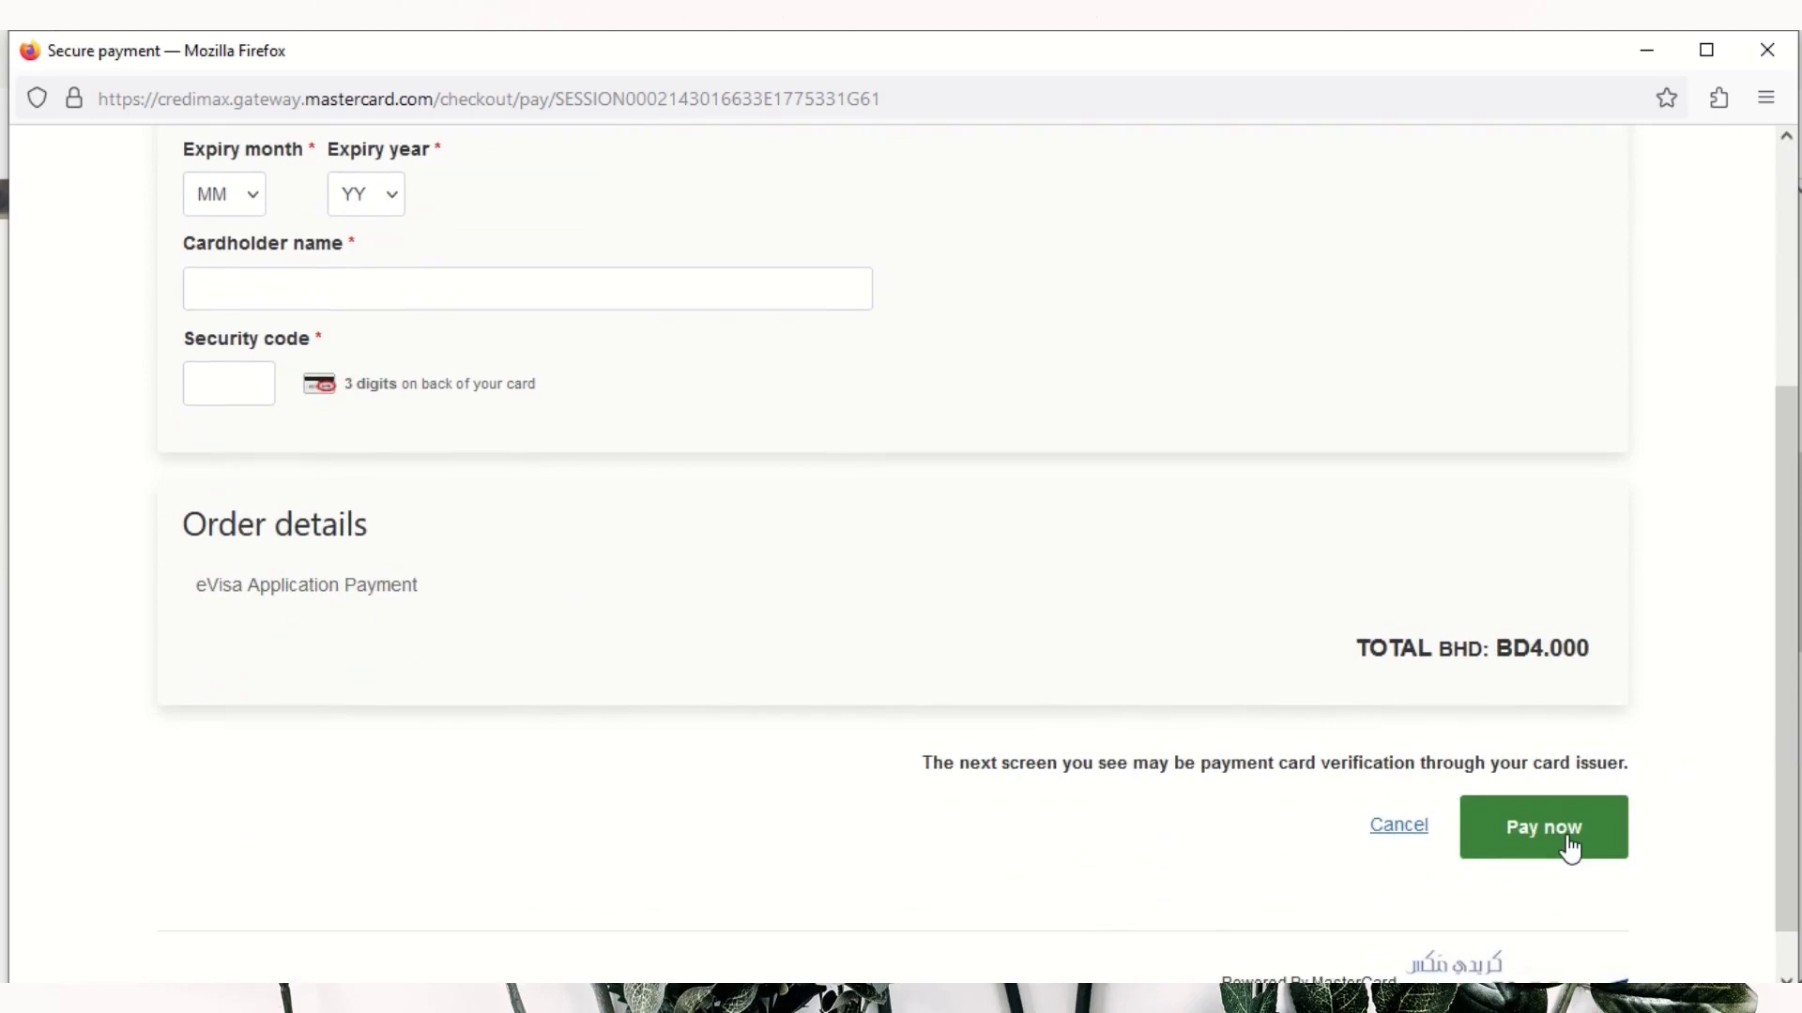